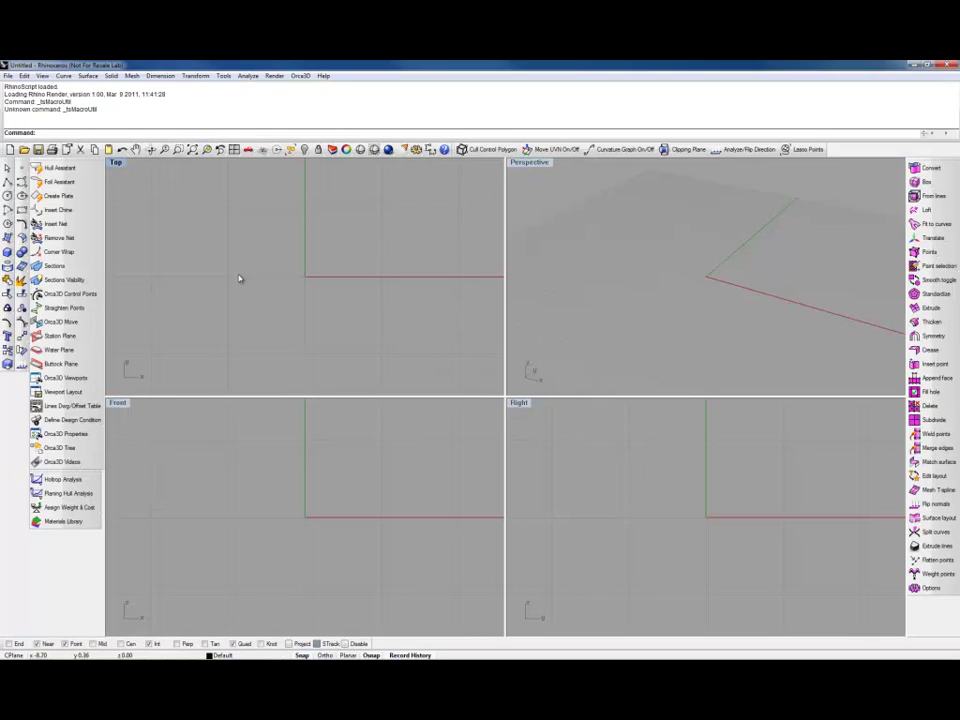
Create a ShipAssistant hull from the Orca3D Hull Assistant Library.
click(58, 170)
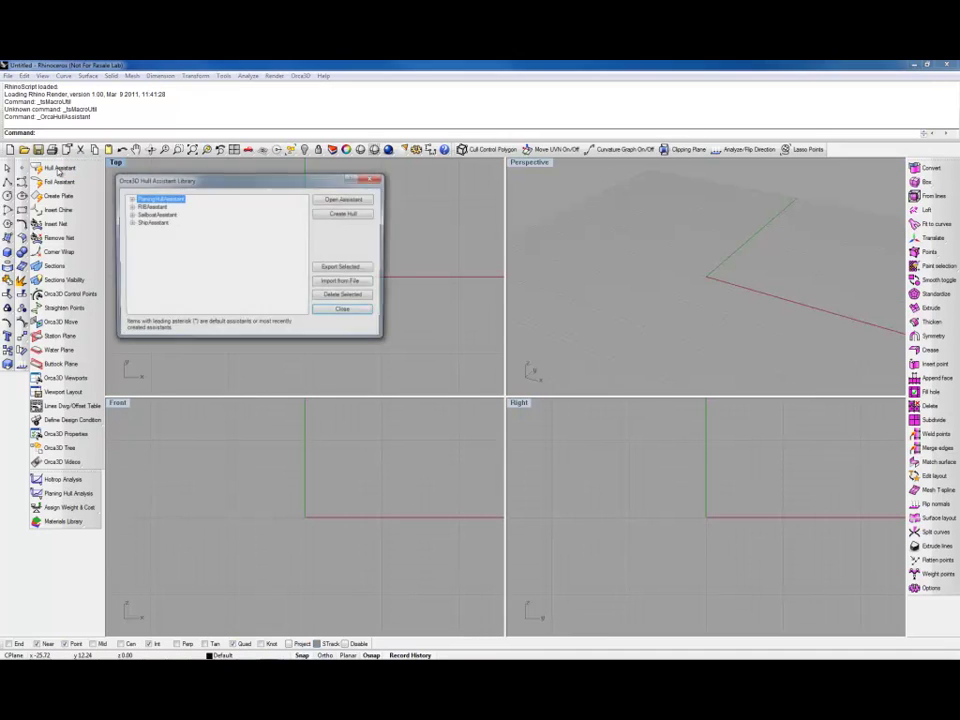
click(159, 224)
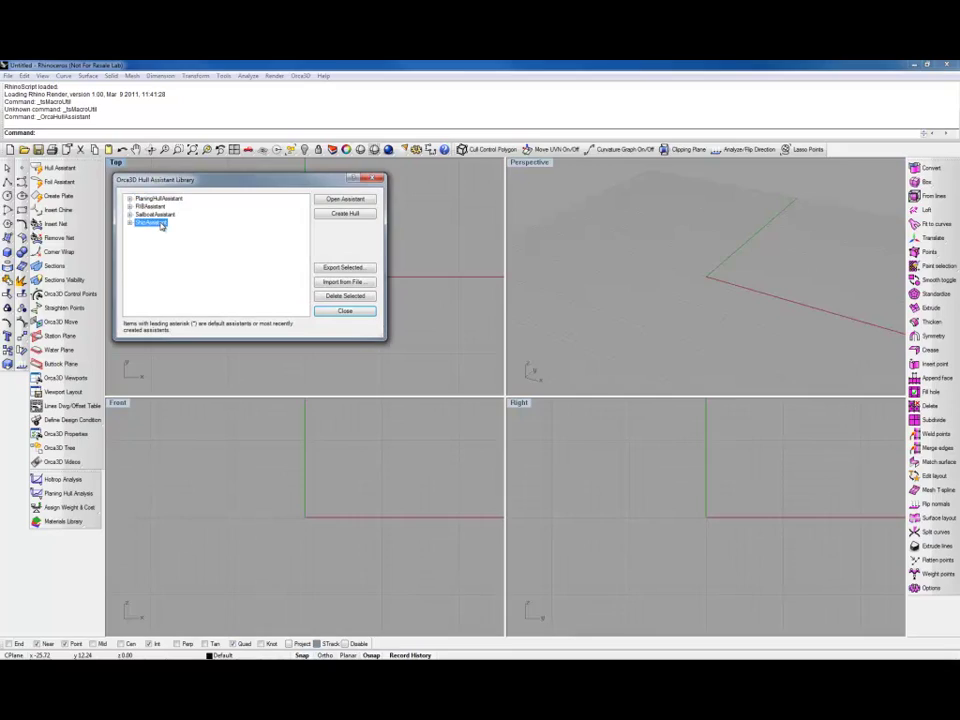
click(343, 213)
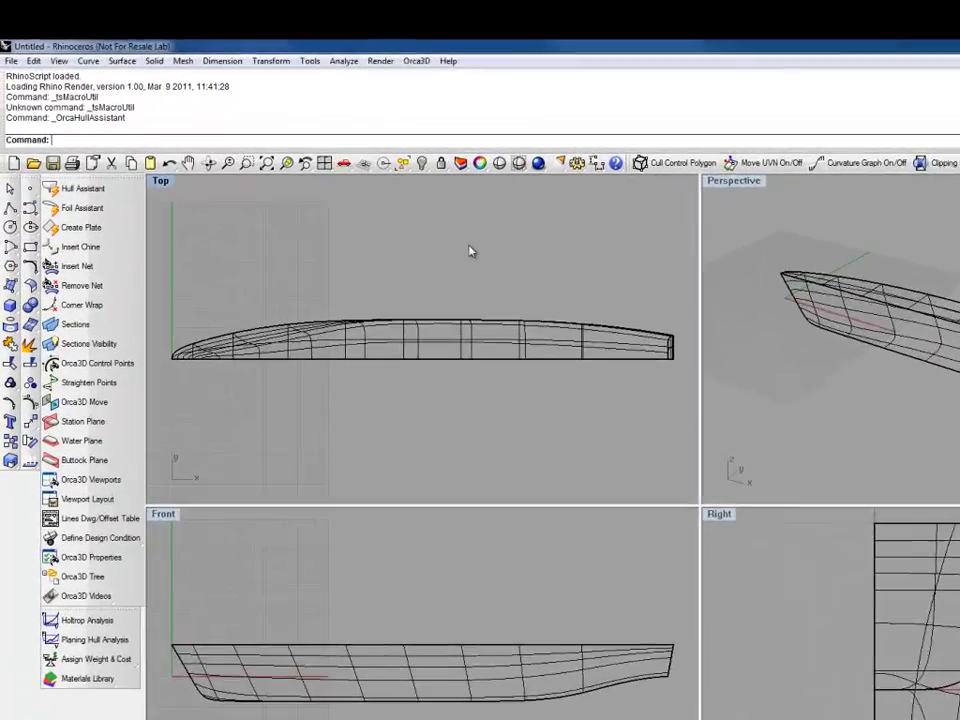
Define design hydrostatics for all three hull surfaces using Float Plane, mirrored about the centerplane.
text(OrcaDefineDesignSimulation)
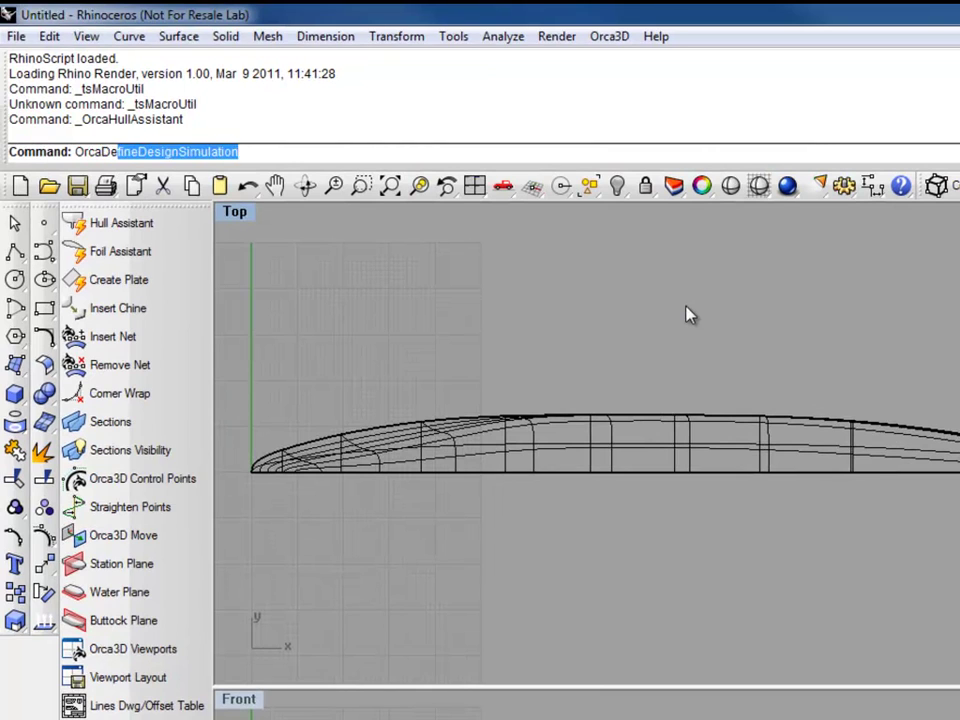
key(Return)
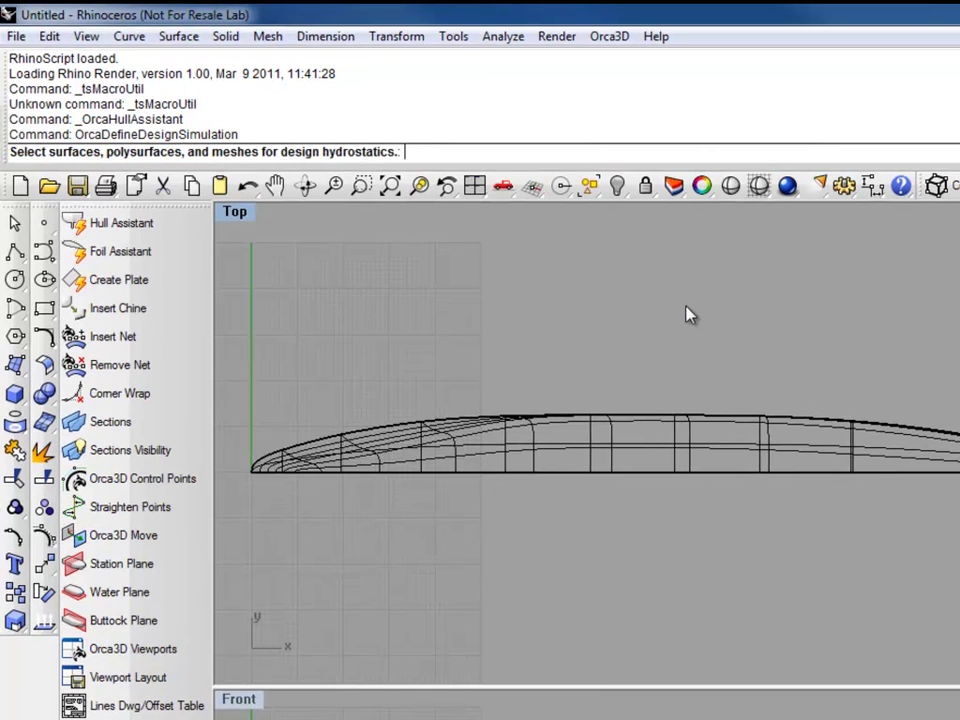
key(ctrl+a)
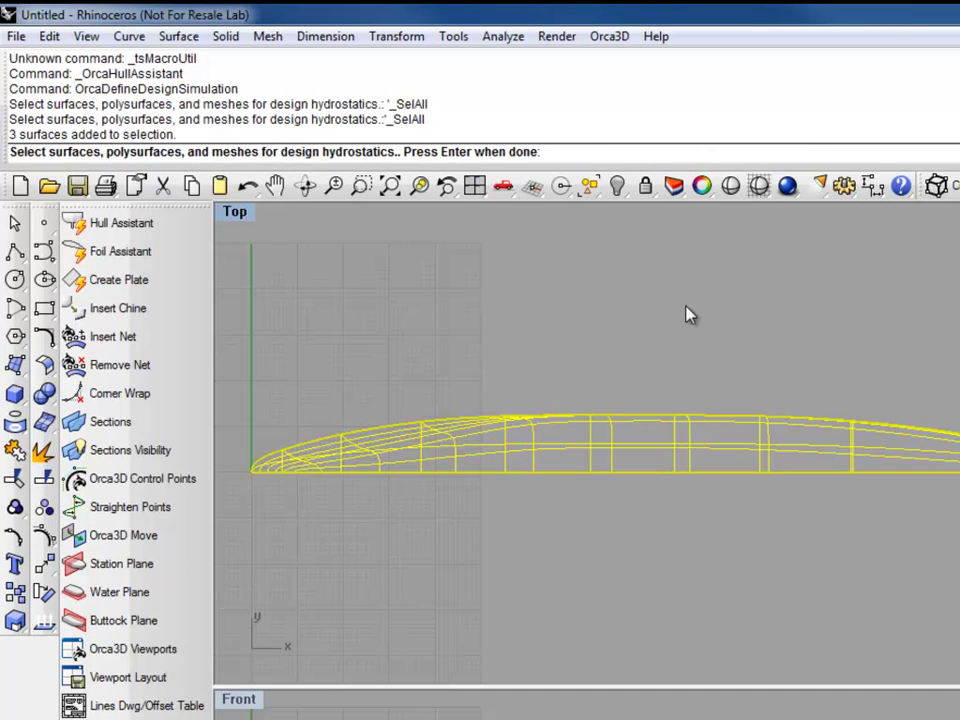
key(Return)
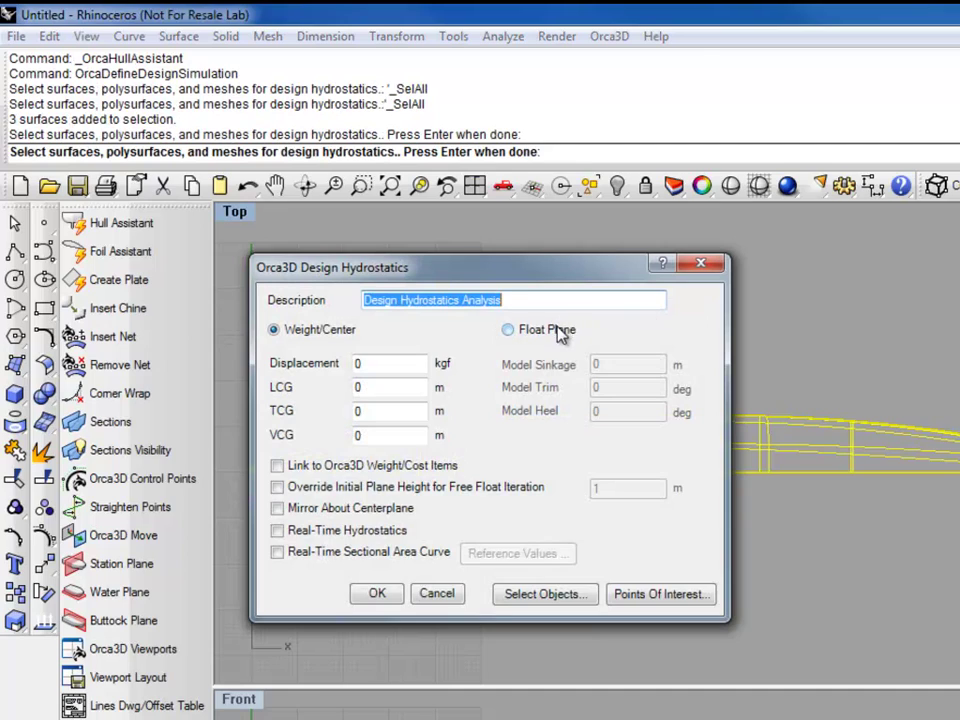
click(552, 332)
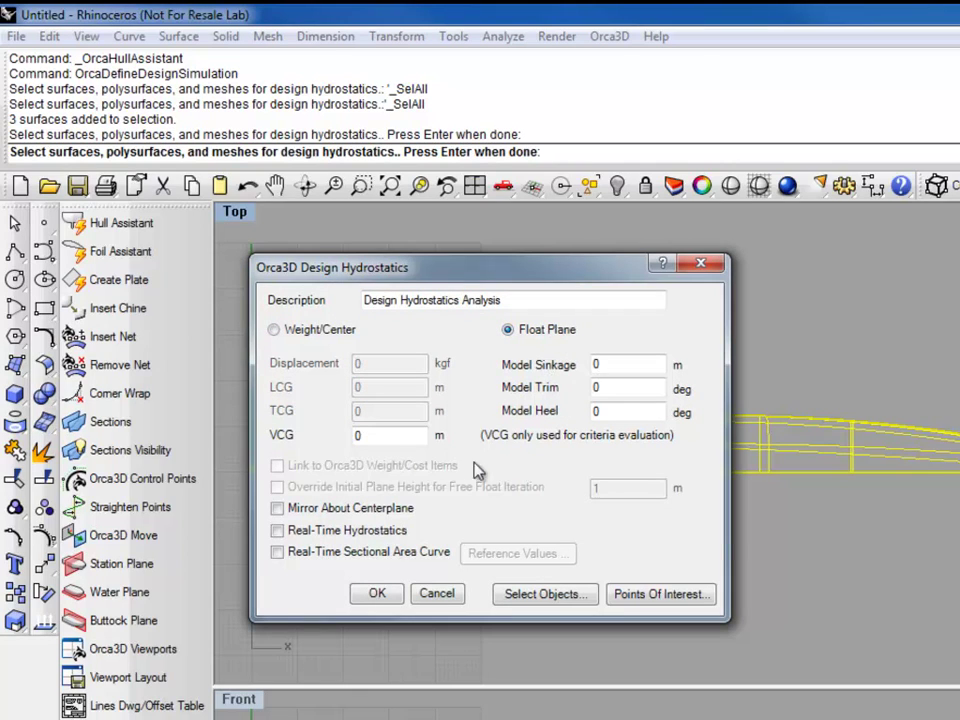
click(400, 512)
click(387, 598)
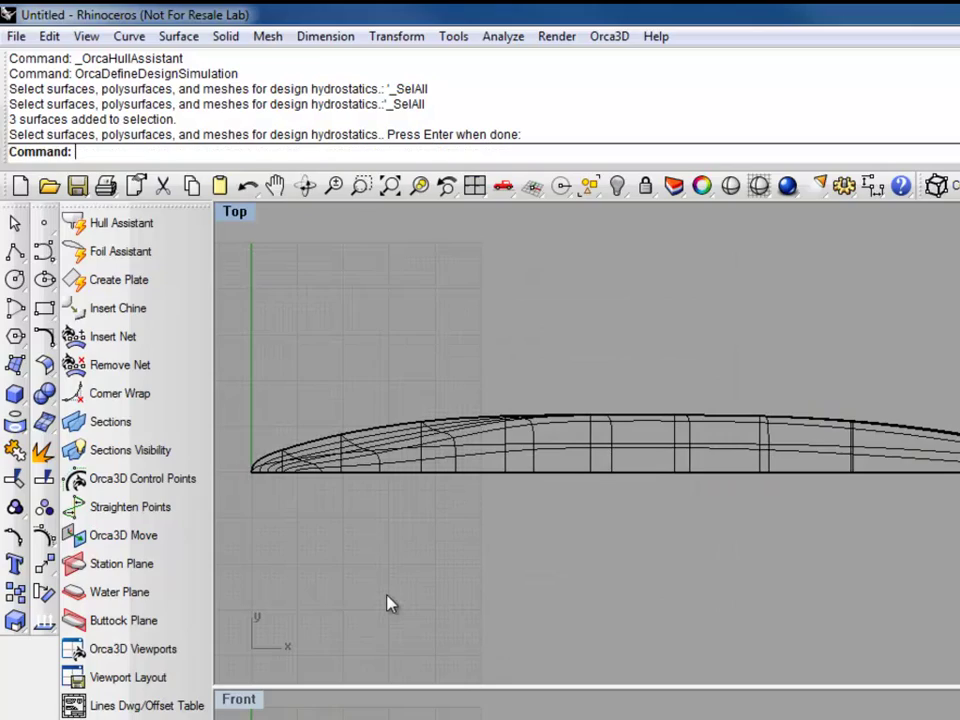
Place three points of interest on the hull with OrcaPointsOfInterest.
text(OrcaPointsOfInterest)
key(Return)
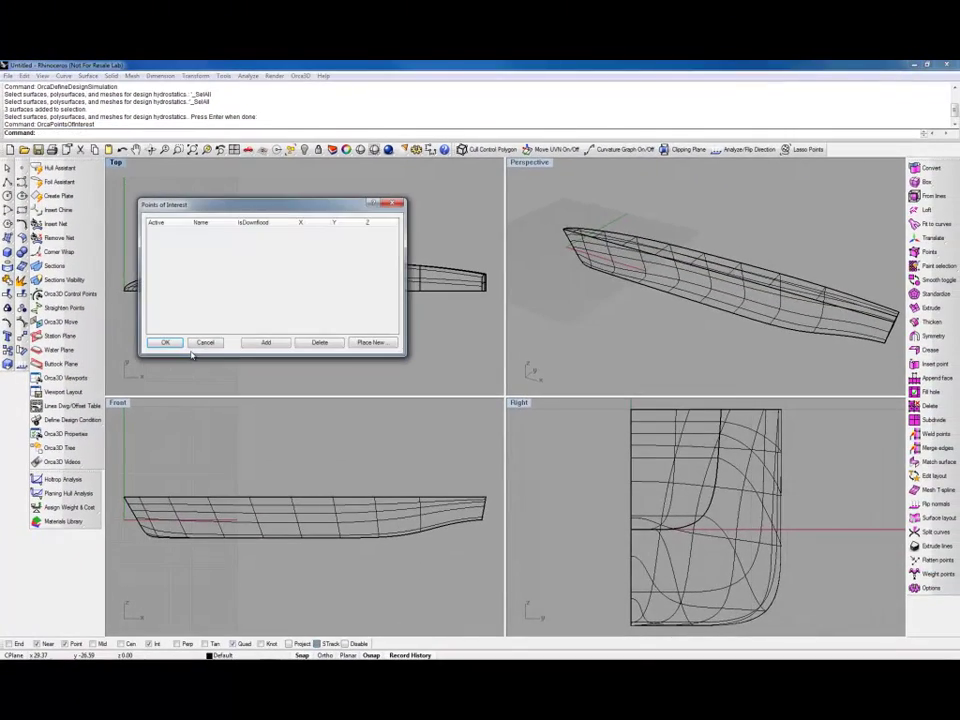
click(370, 342)
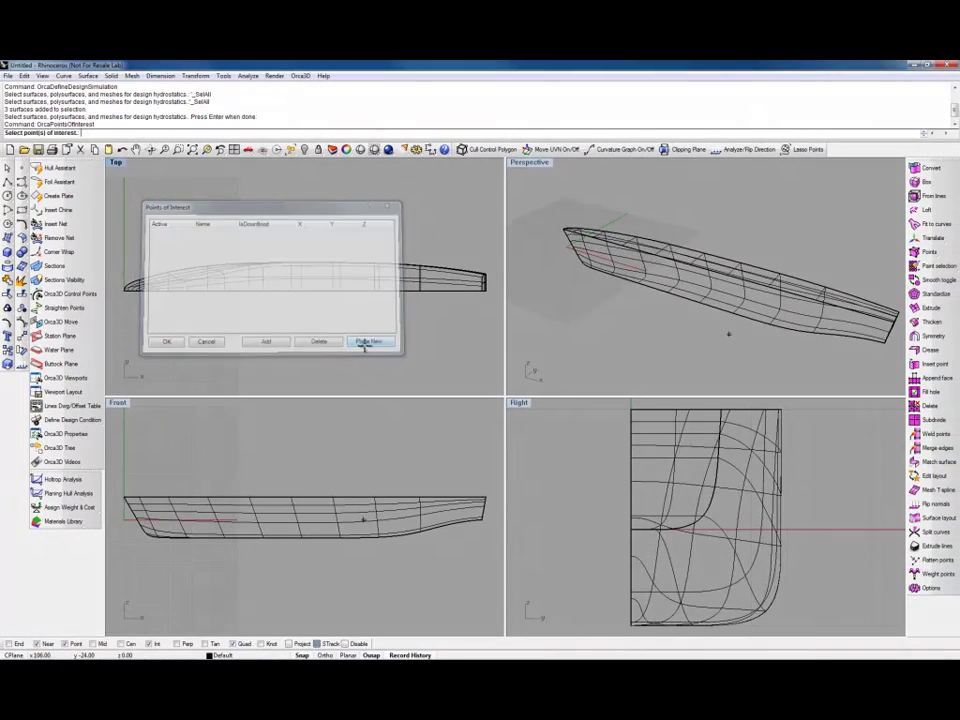
click(565, 232)
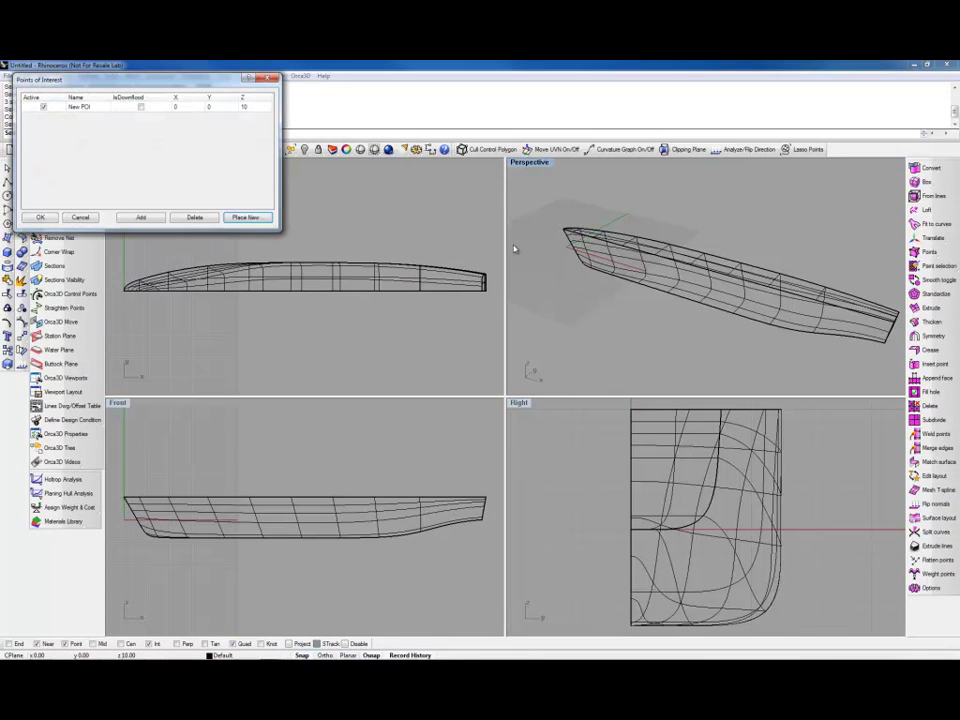
click(258, 217)
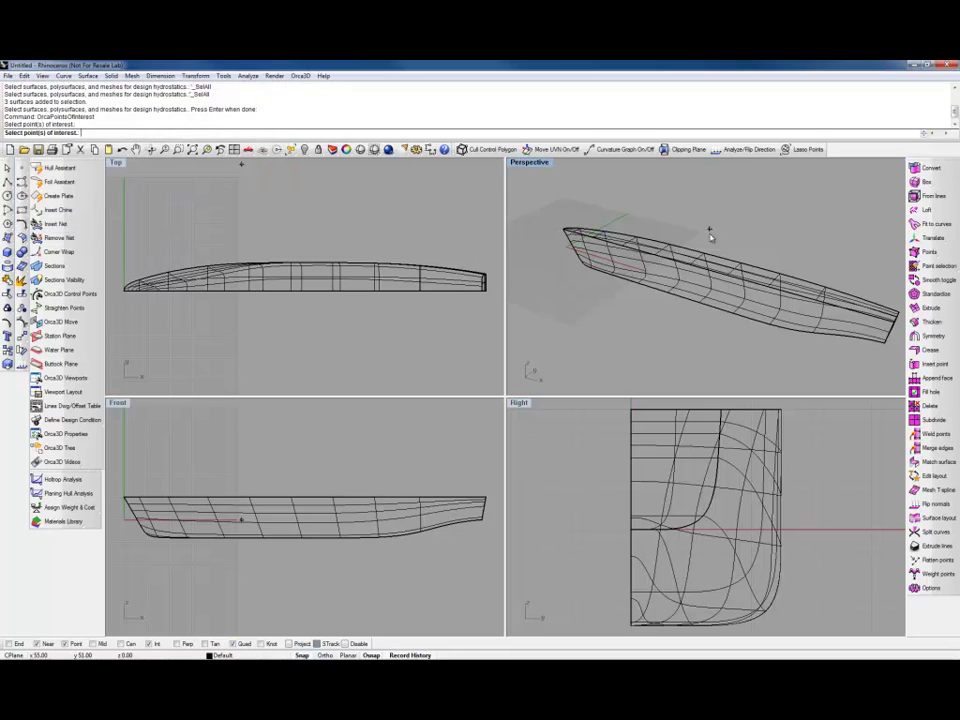
click(735, 261)
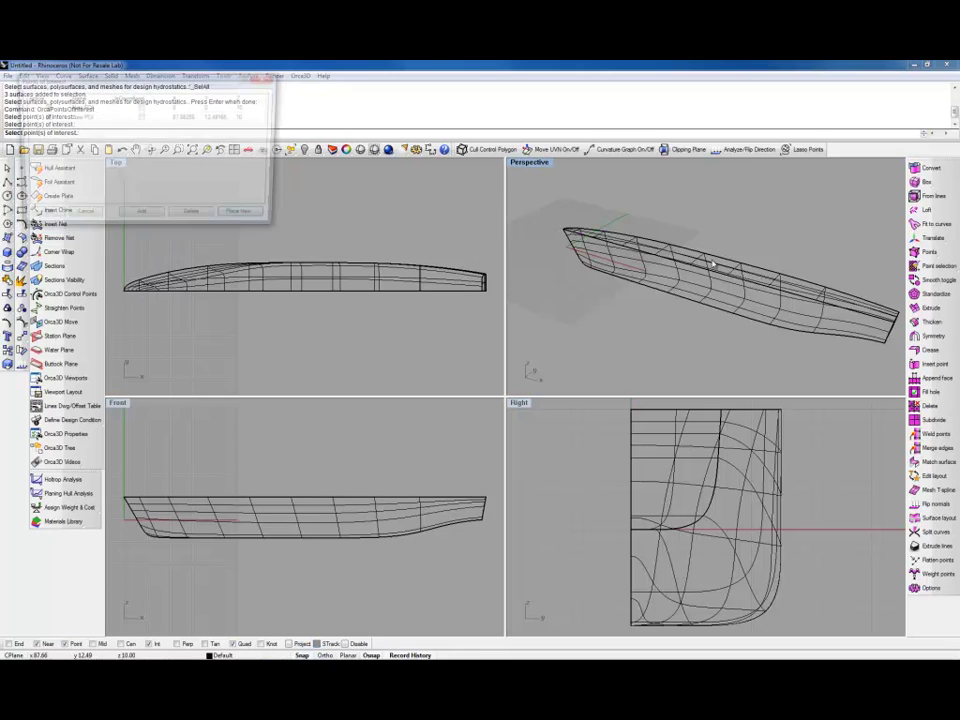
click(245, 217)
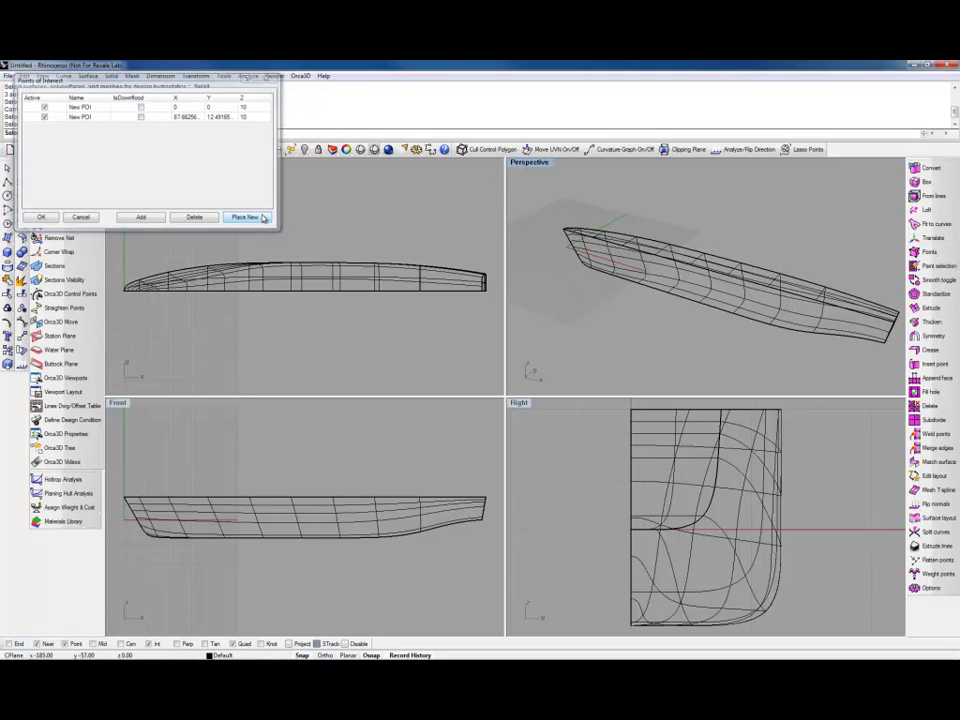
click(908, 313)
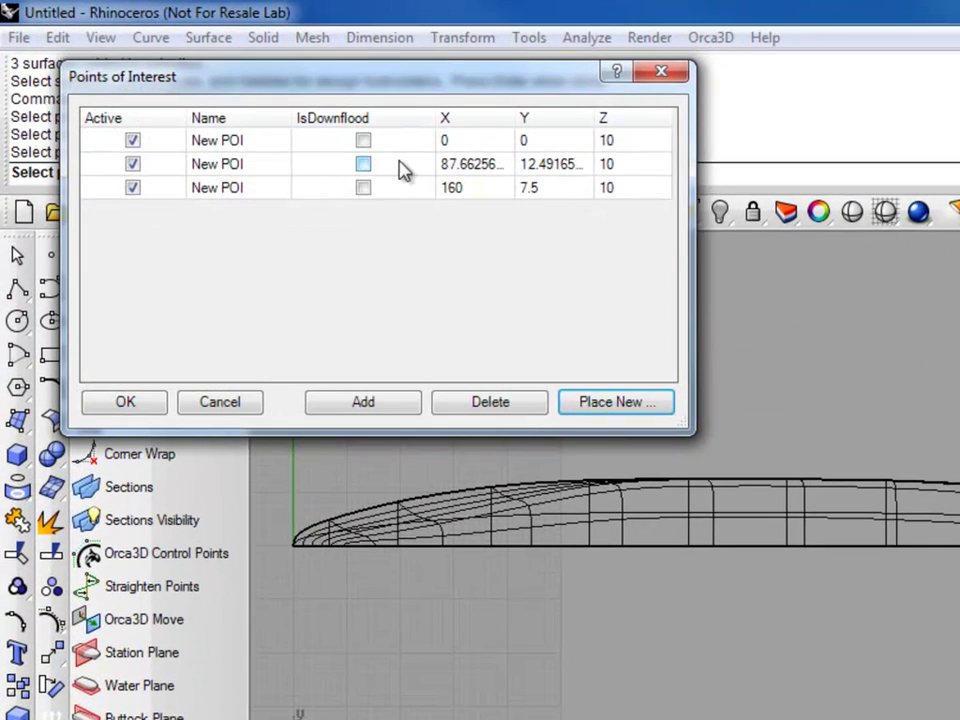
Flag all three points as downflooding points and confirm.
click(363, 140)
click(363, 164)
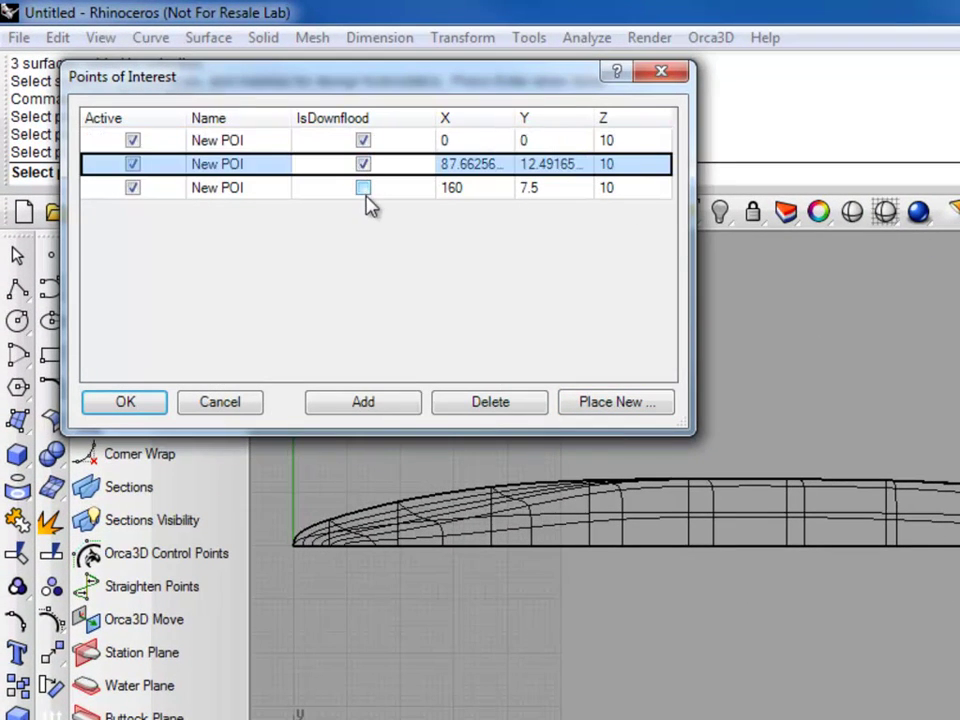
click(363, 187)
click(126, 404)
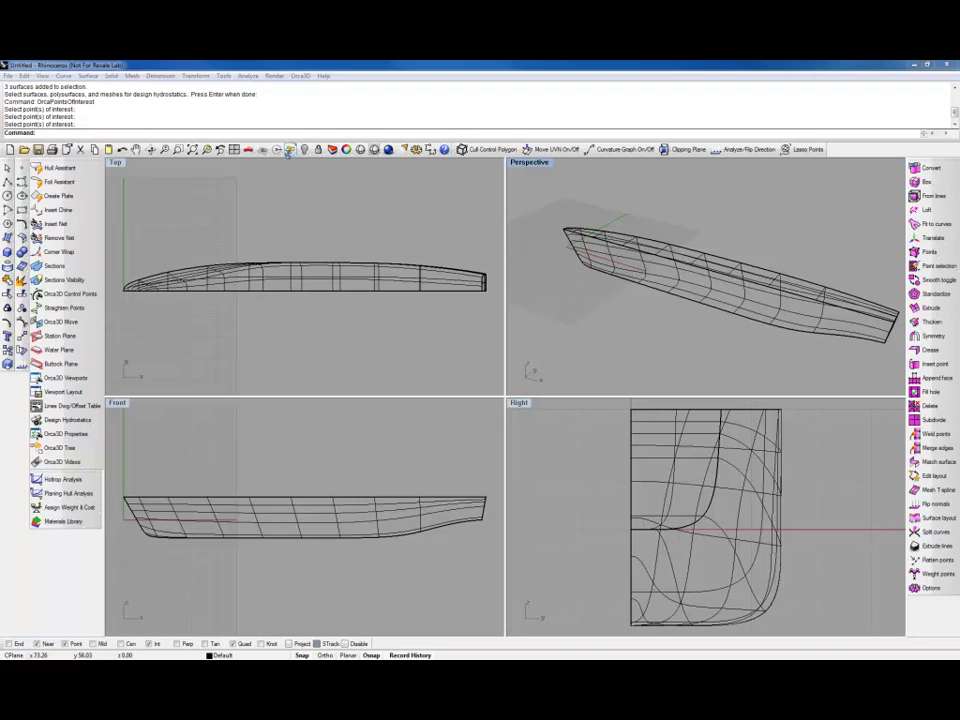
Open the Stability Evaluation dialog with the OrcaStabilityCriteria command.
text(OrcaS)
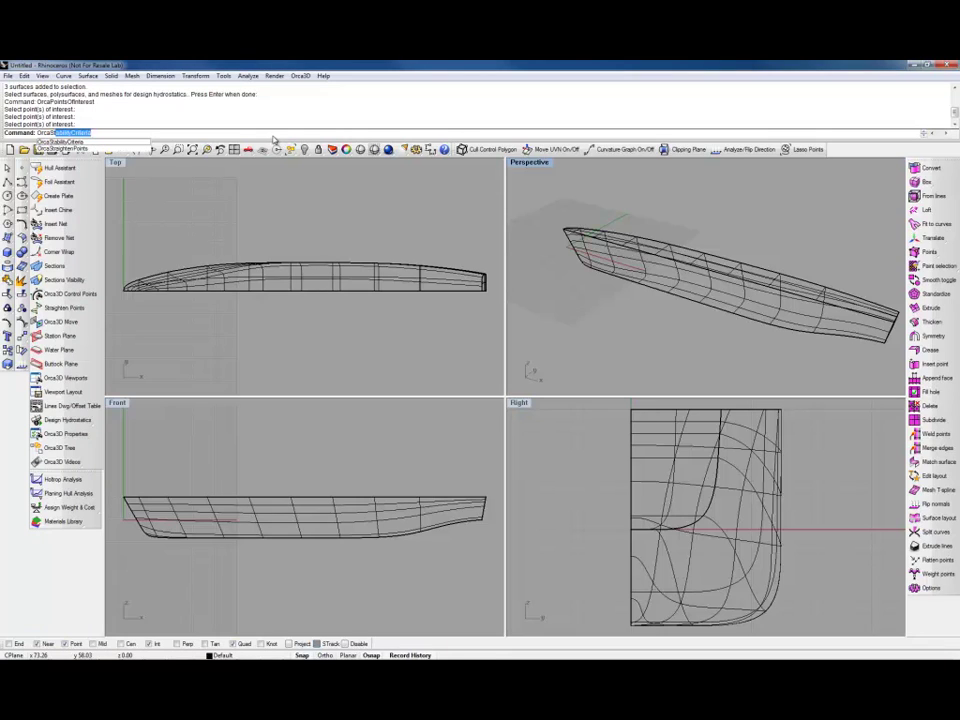
key(Return)
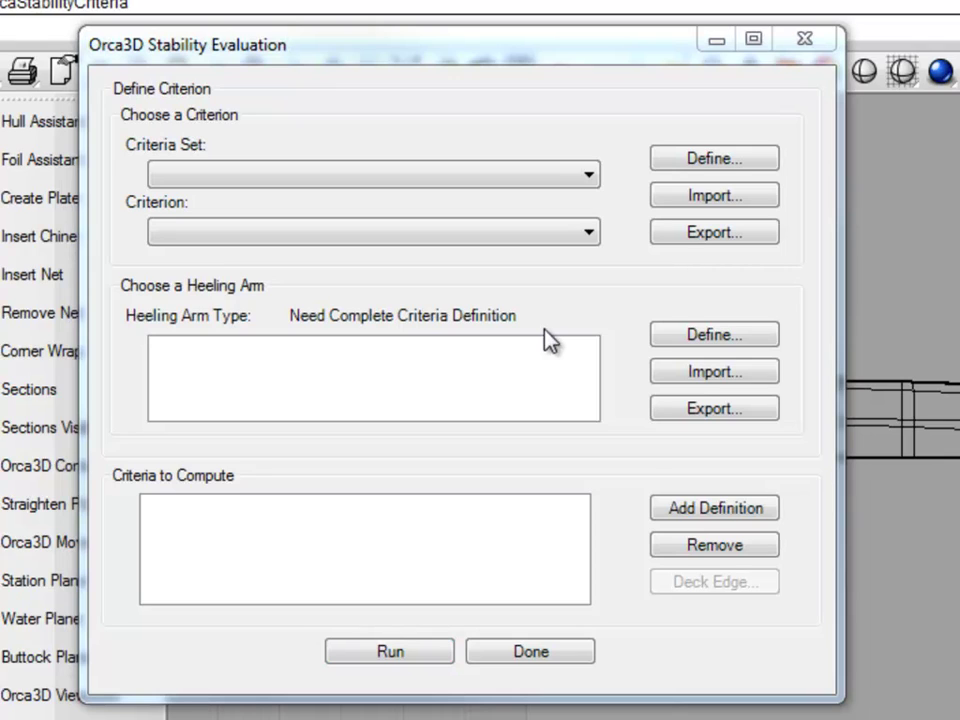
Browse the Sample Source criteria, then choose New... from the Criteria Set list.
click(585, 175)
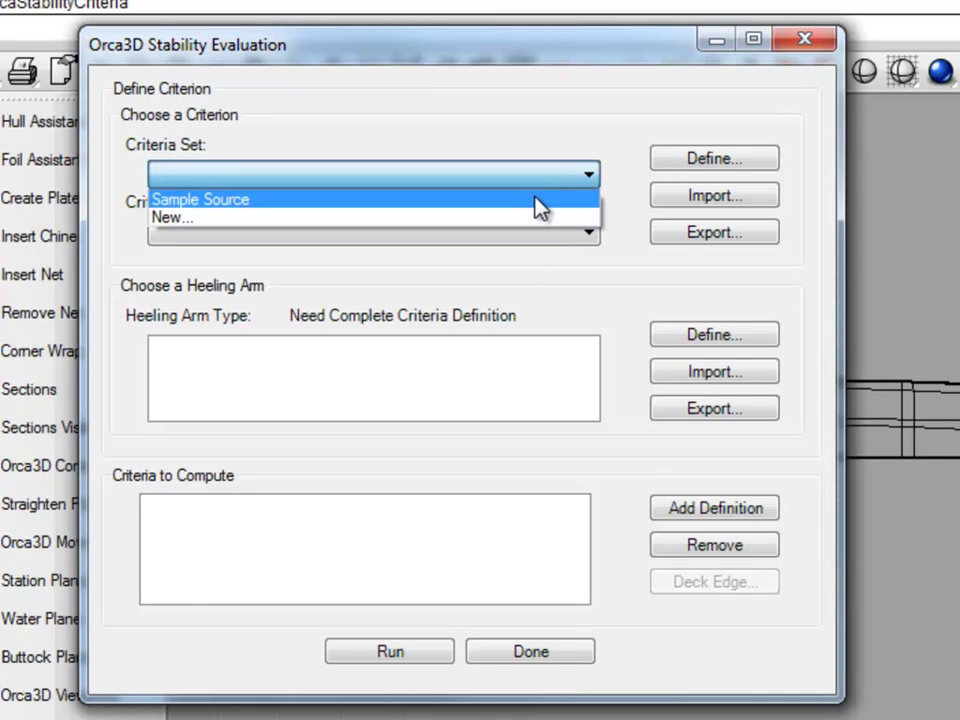
click(540, 200)
click(541, 232)
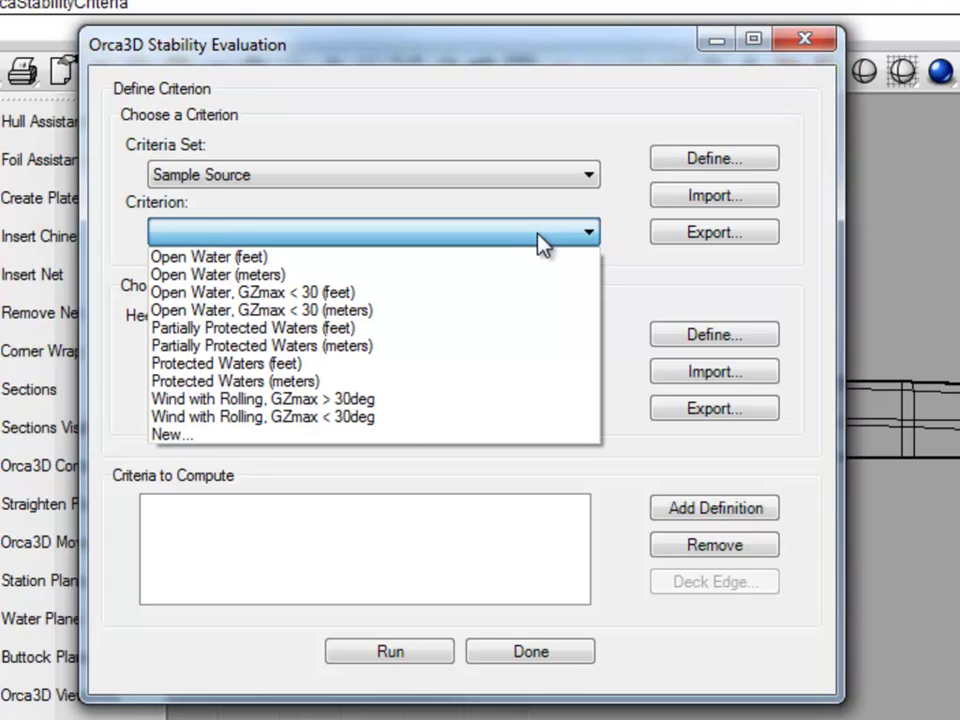
click(542, 186)
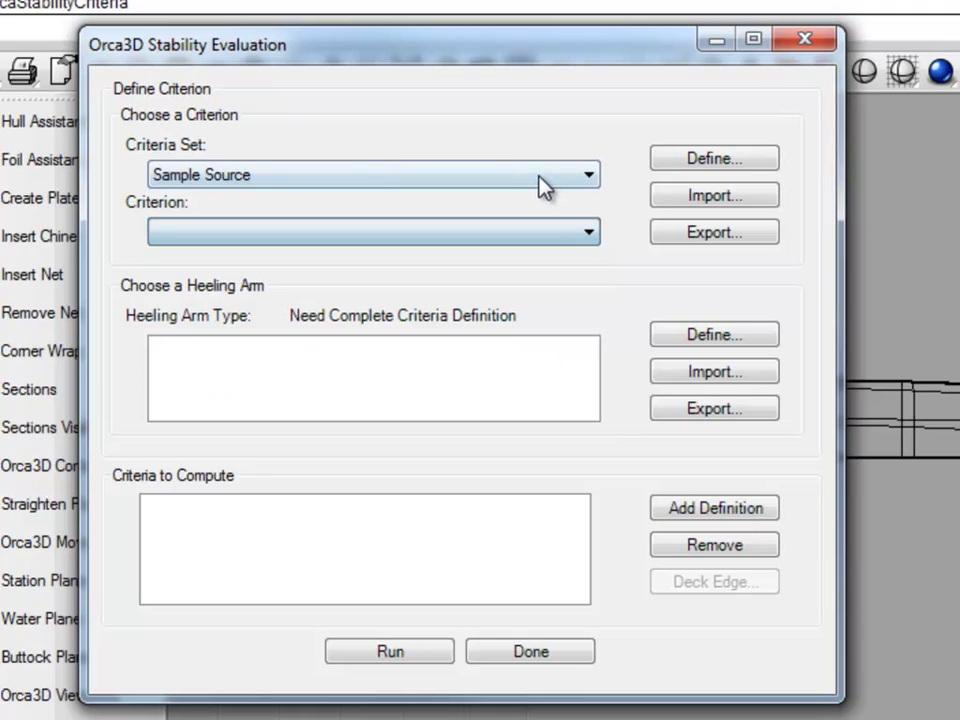
click(542, 184)
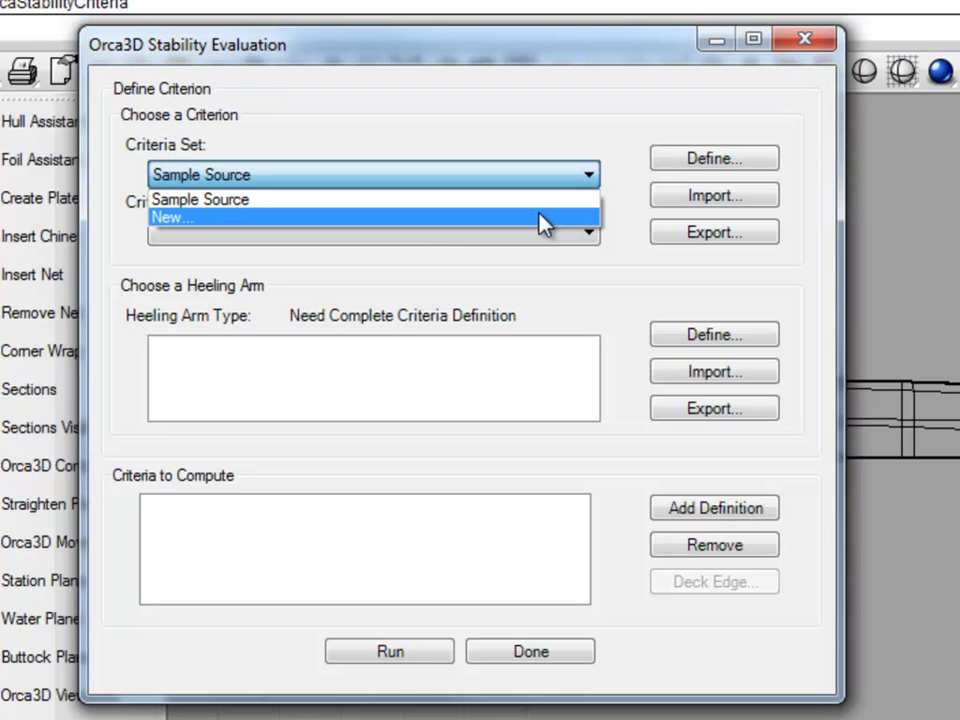
click(542, 220)
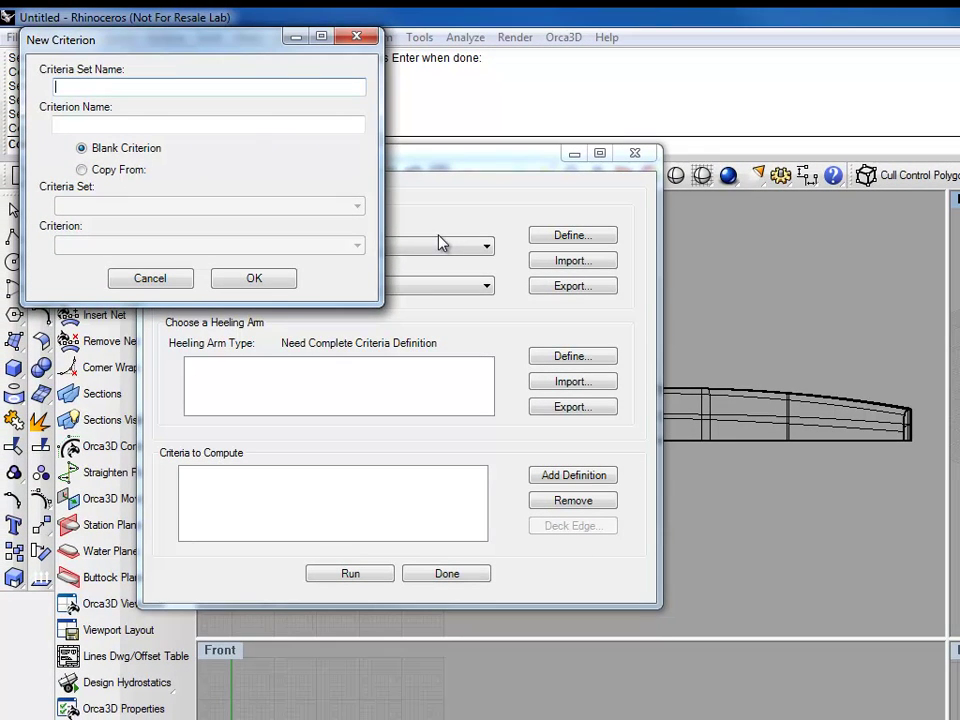
Create a Blank Criterion named 'Example Criterion 1' in the set 'Example Set'.
text(Example Set)
key(Tab)
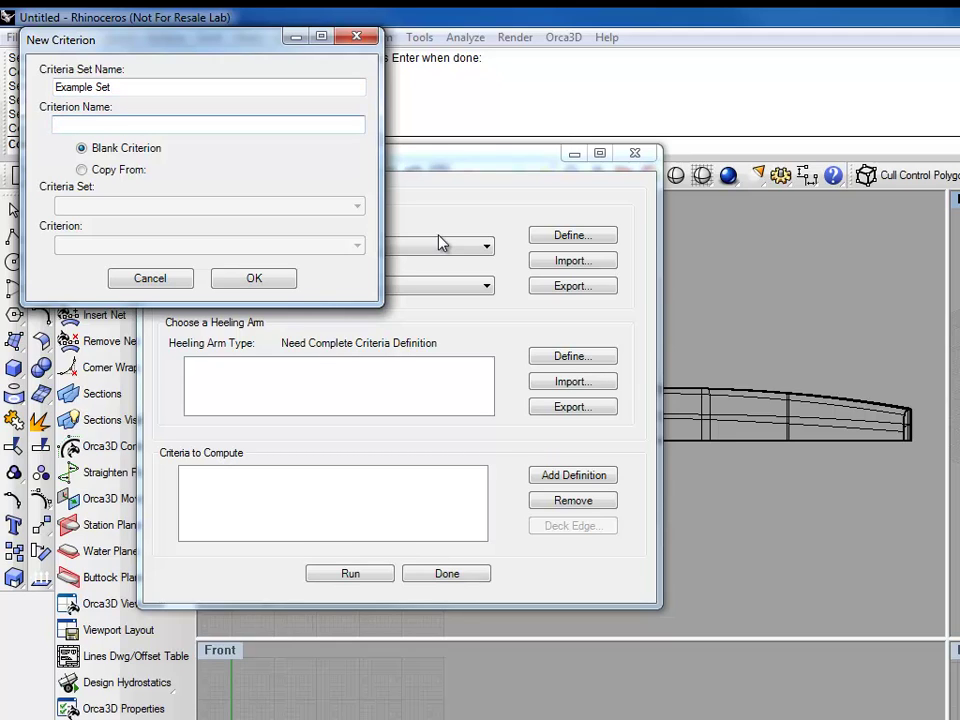
text(Example Criterion 1)
click(126, 173)
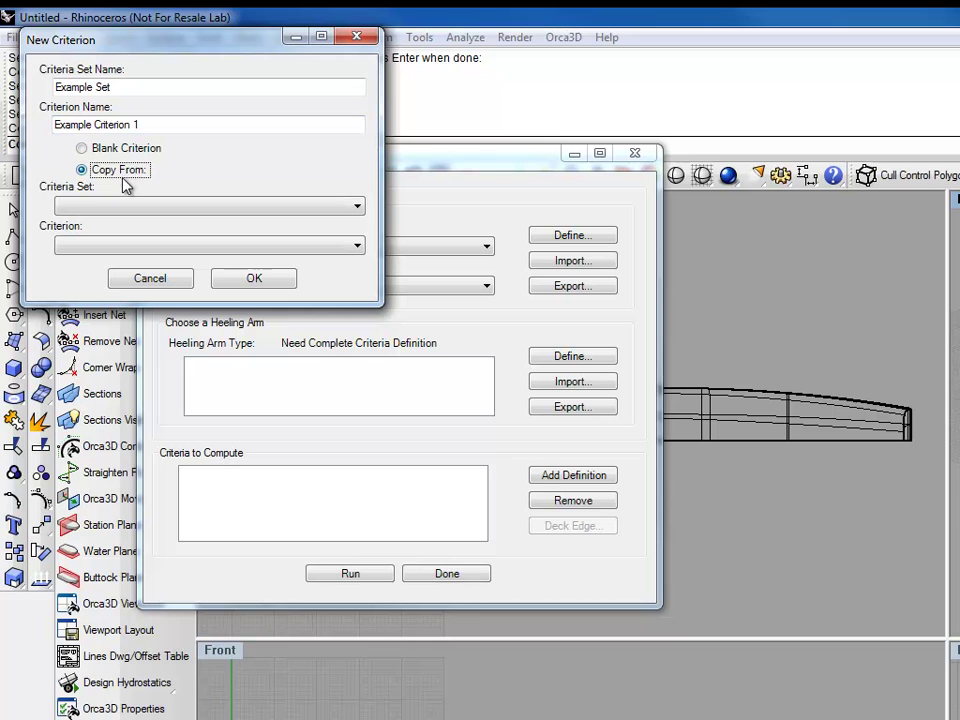
click(127, 152)
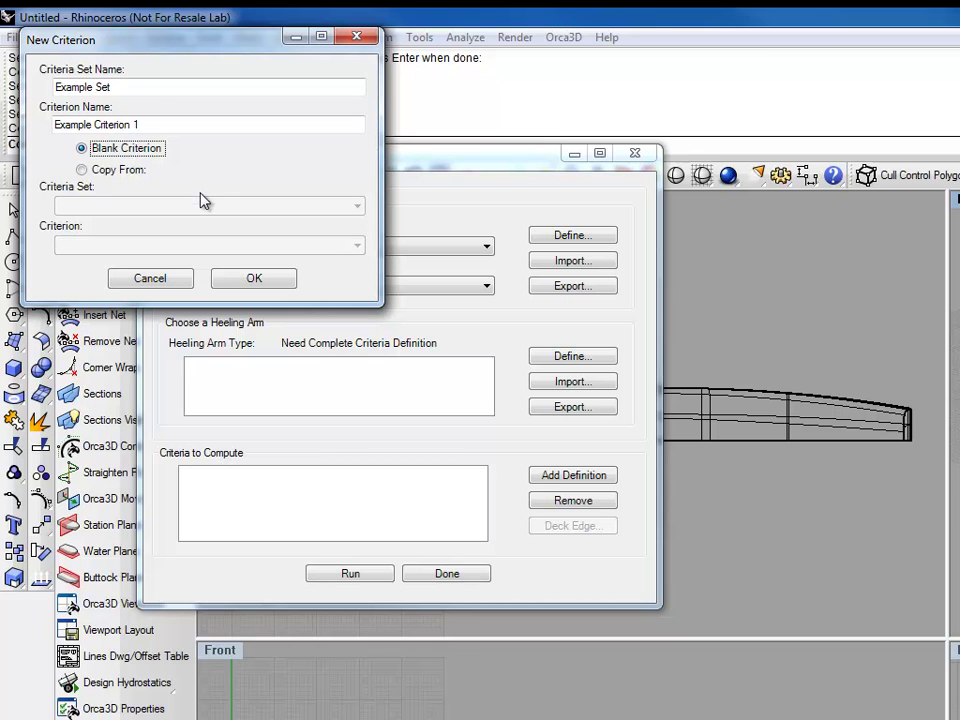
click(247, 280)
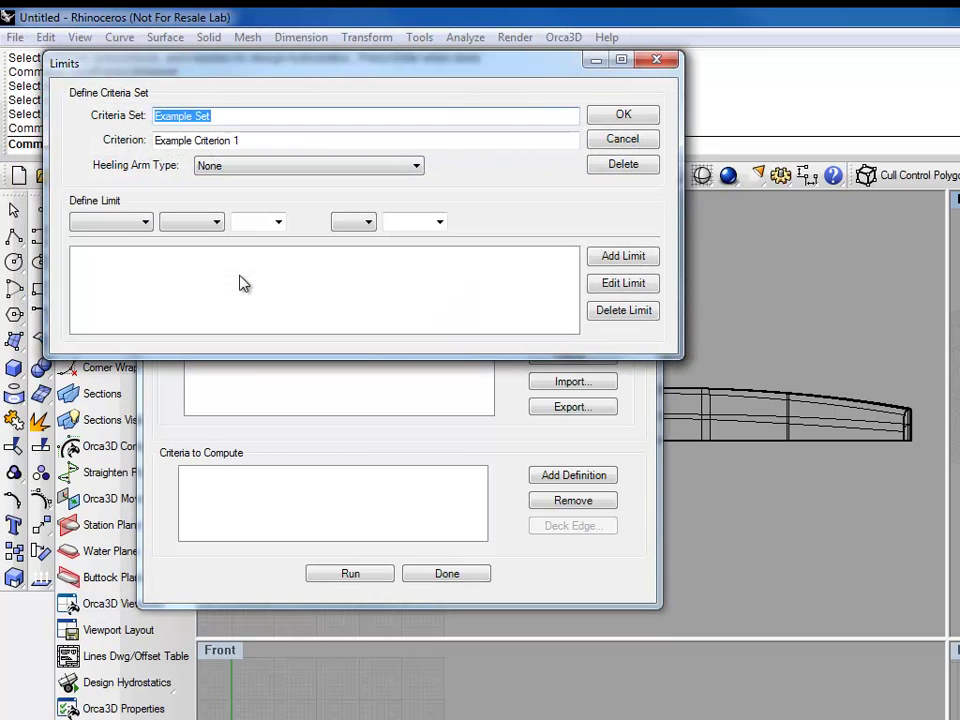
Leave the heeling arm type at None and list the quantities available for a limit.
click(240, 283)
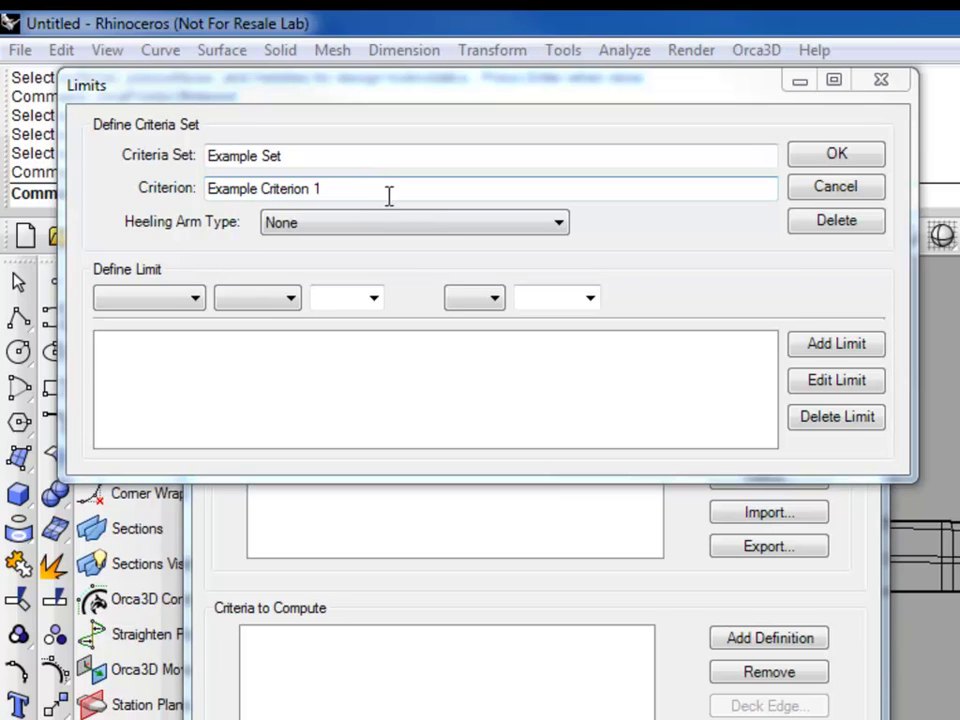
click(430, 226)
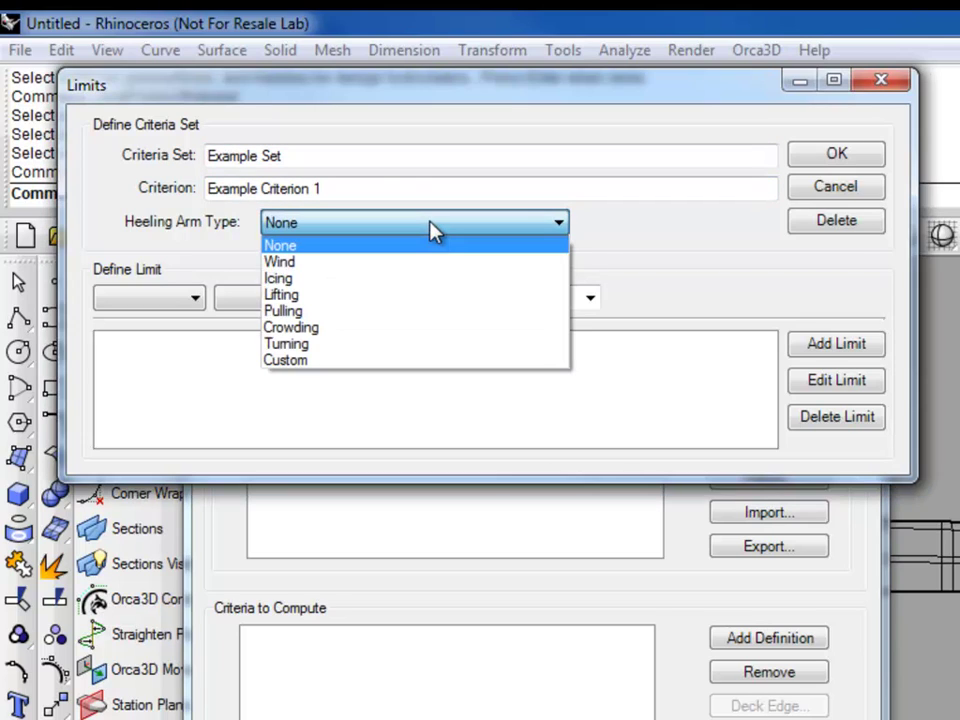
click(430, 226)
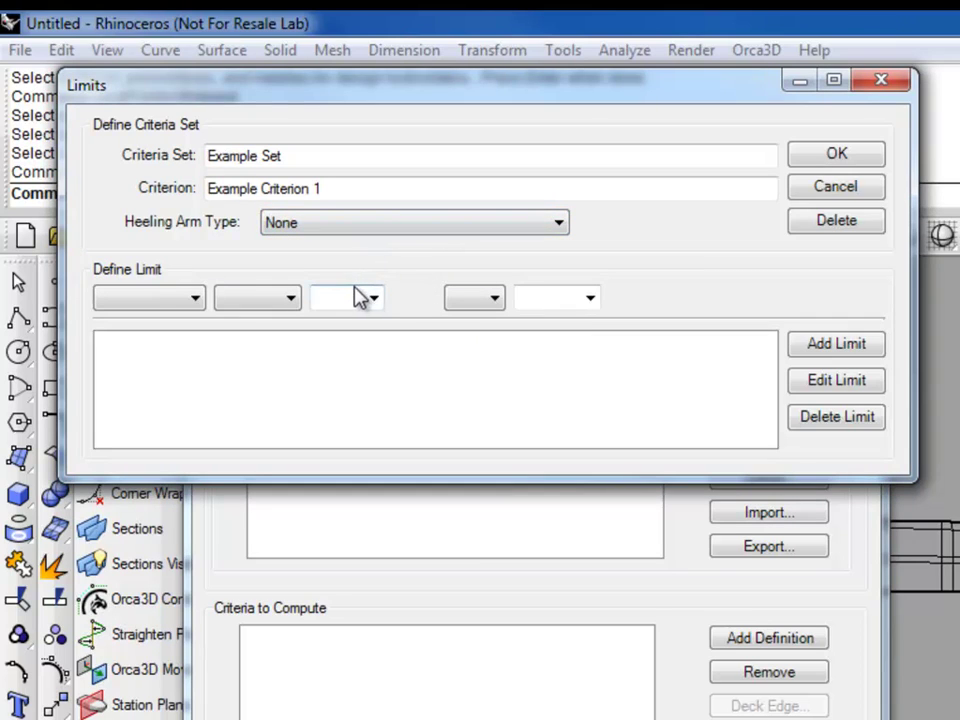
click(200, 300)
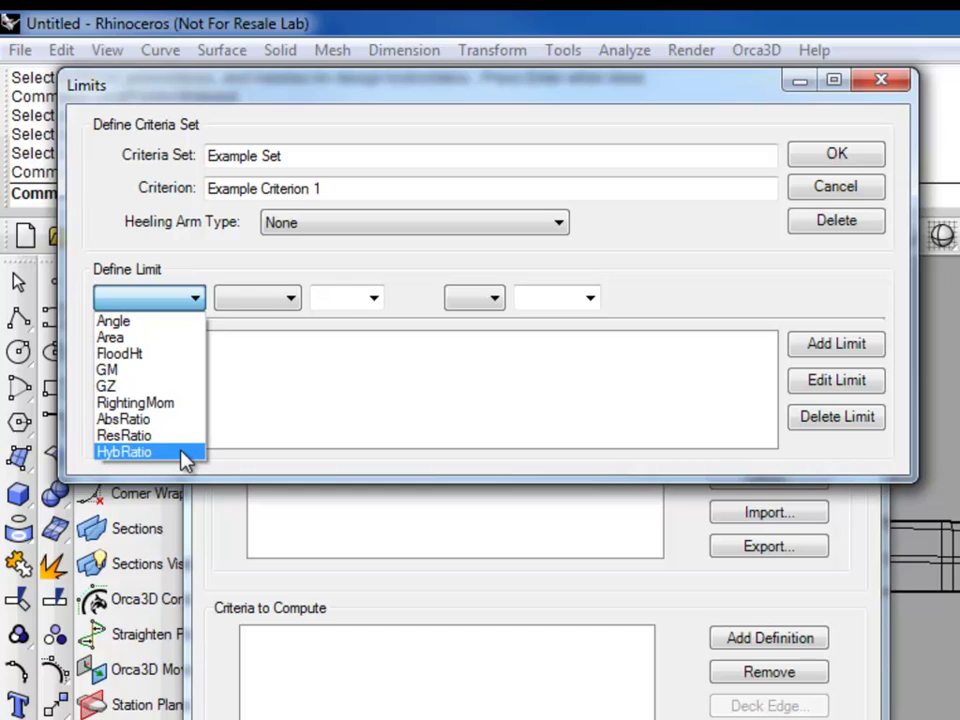
Set the new limit to test Angle with the Between range option.
click(291, 301)
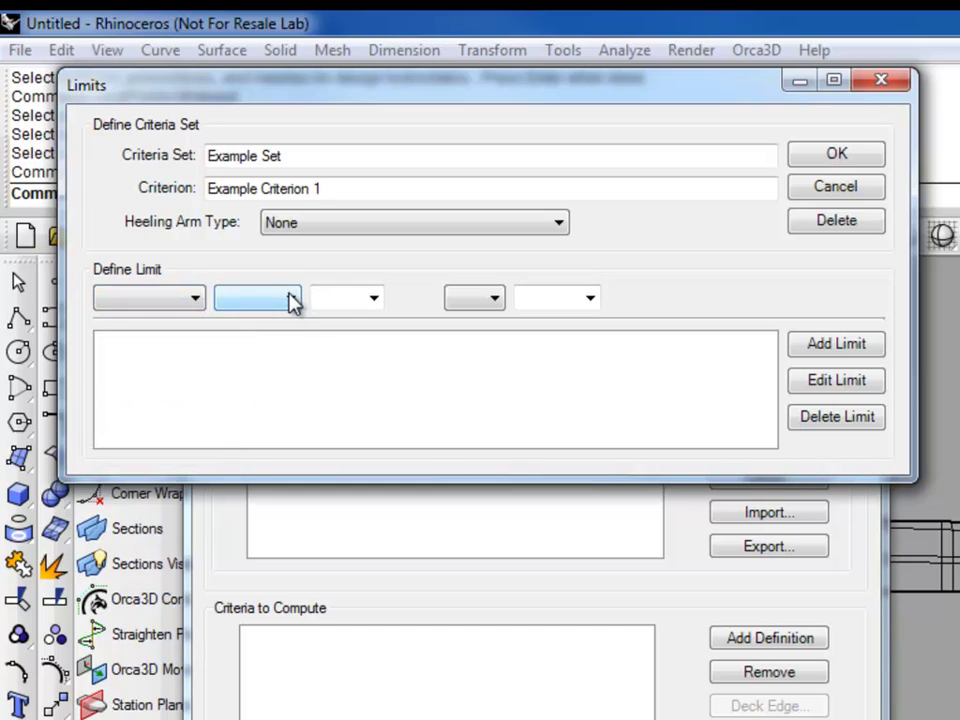
click(291, 302)
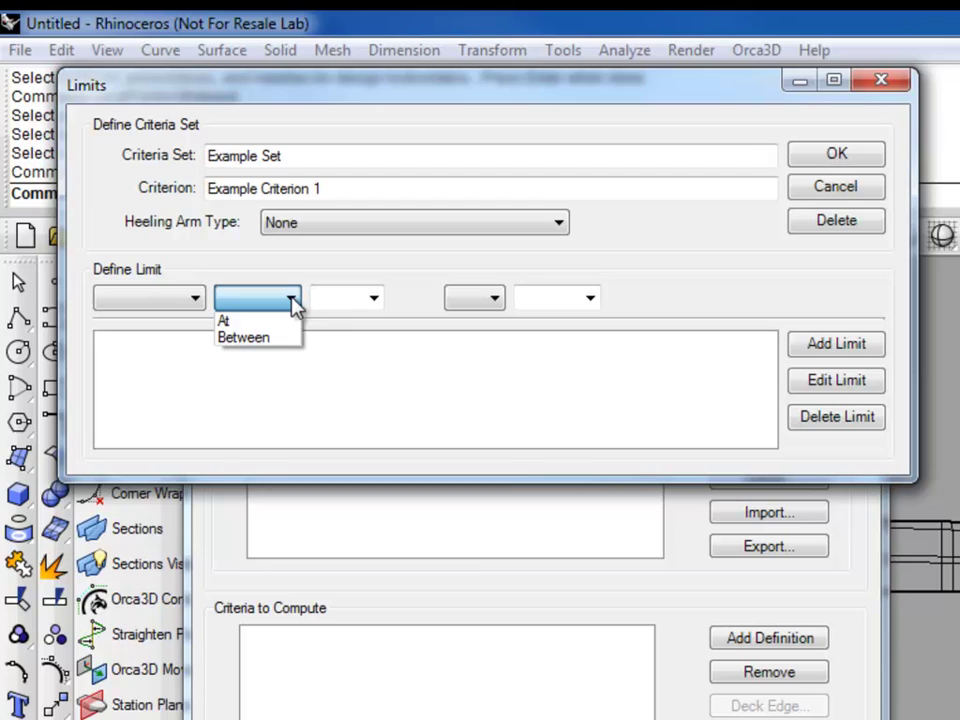
click(291, 298)
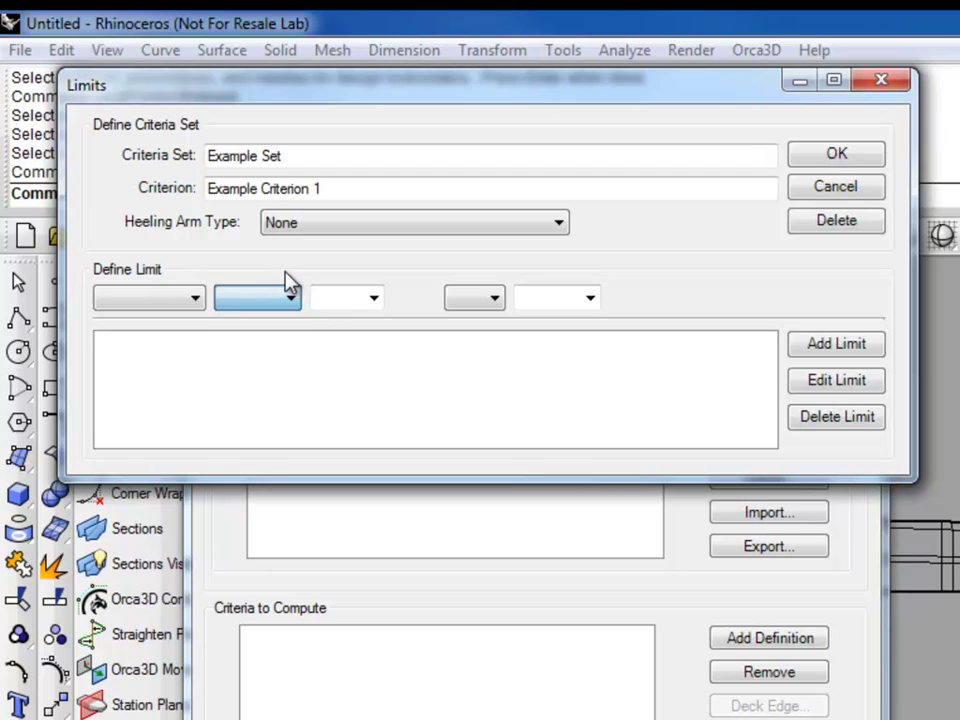
click(198, 303)
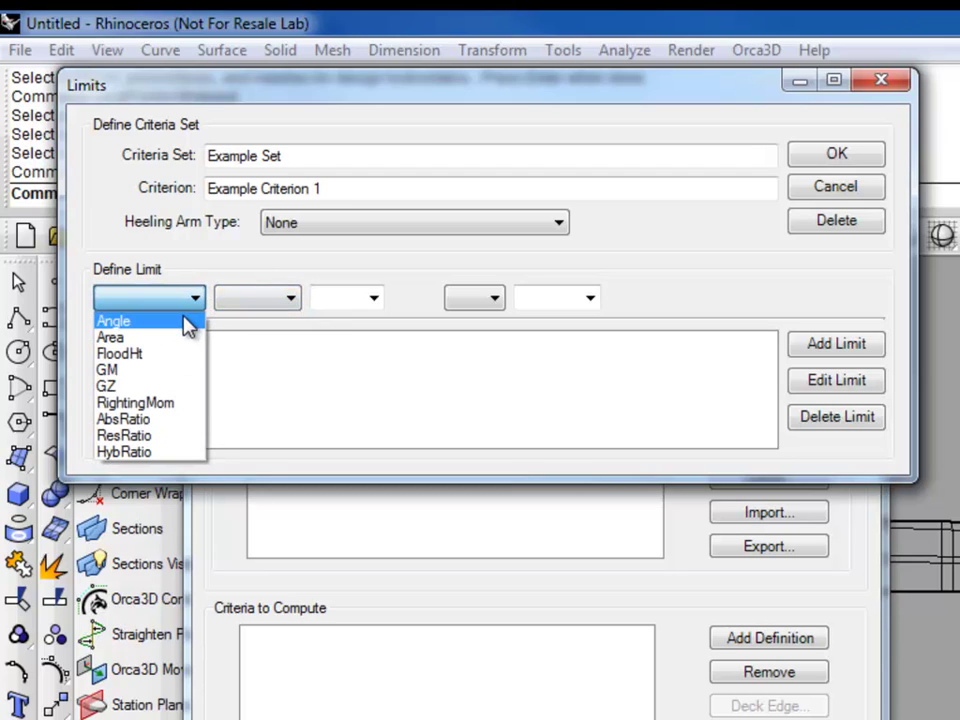
click(187, 321)
click(266, 303)
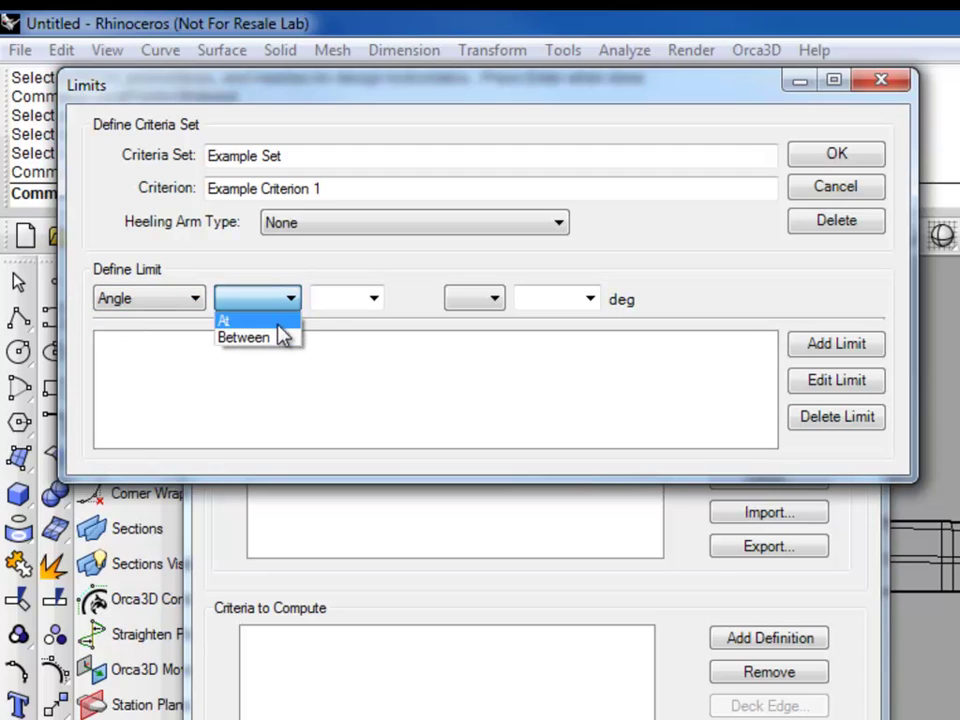
click(279, 337)
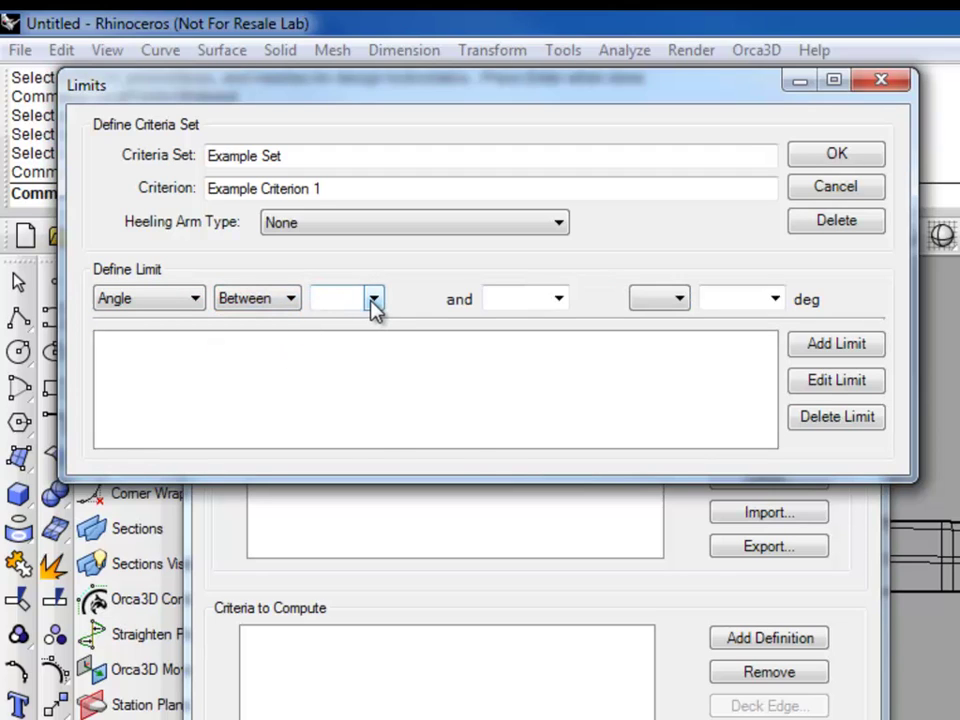
Show the reference heel angles (DeckImm through GZmax) for the first bound.
click(374, 299)
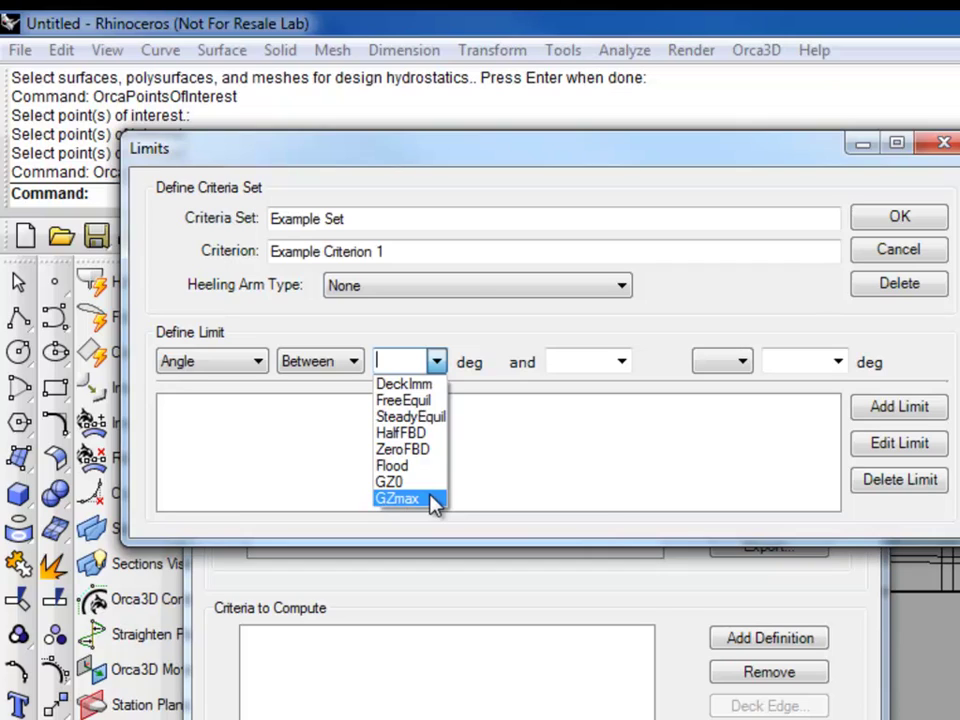
Set the limit's bounds to 'FreeEquil - 15' and Flood.
click(421, 402)
key(End)
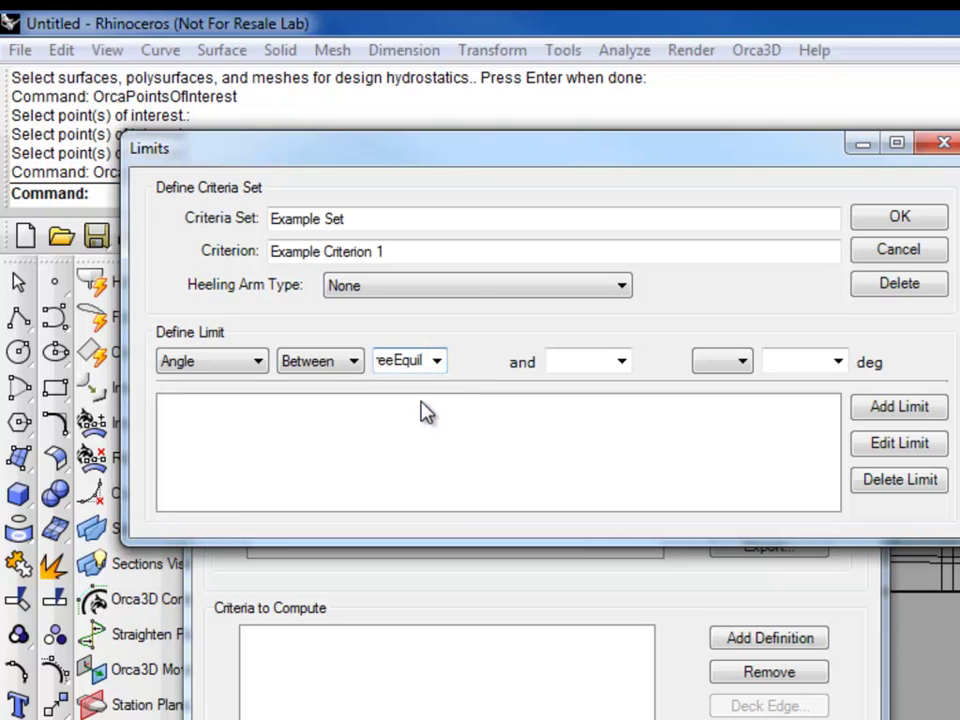
text(- 15)
click(622, 363)
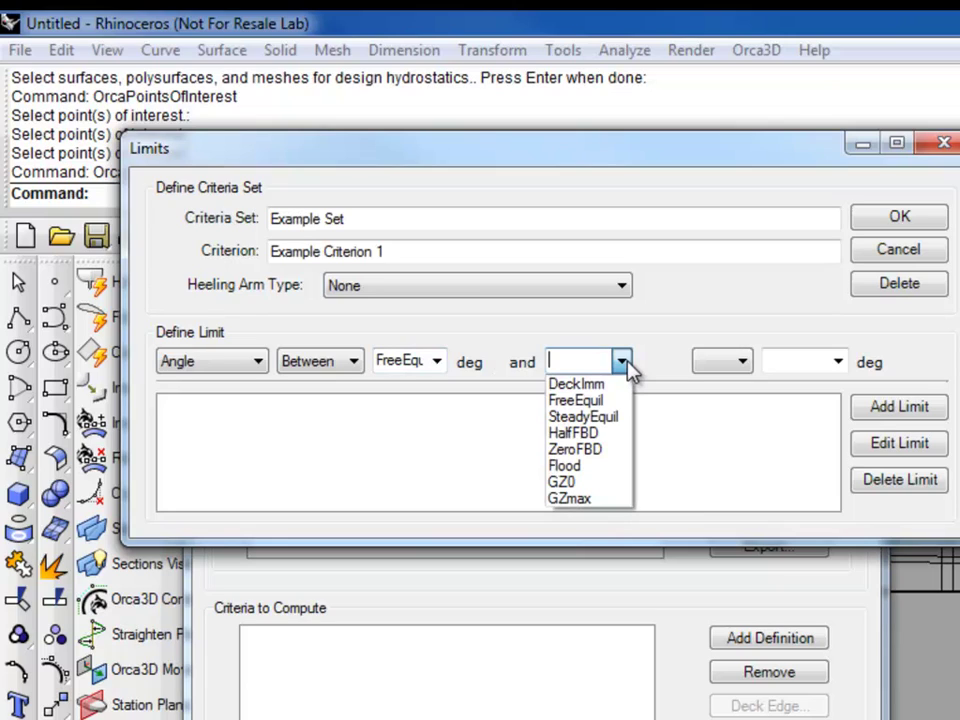
click(624, 363)
click(623, 363)
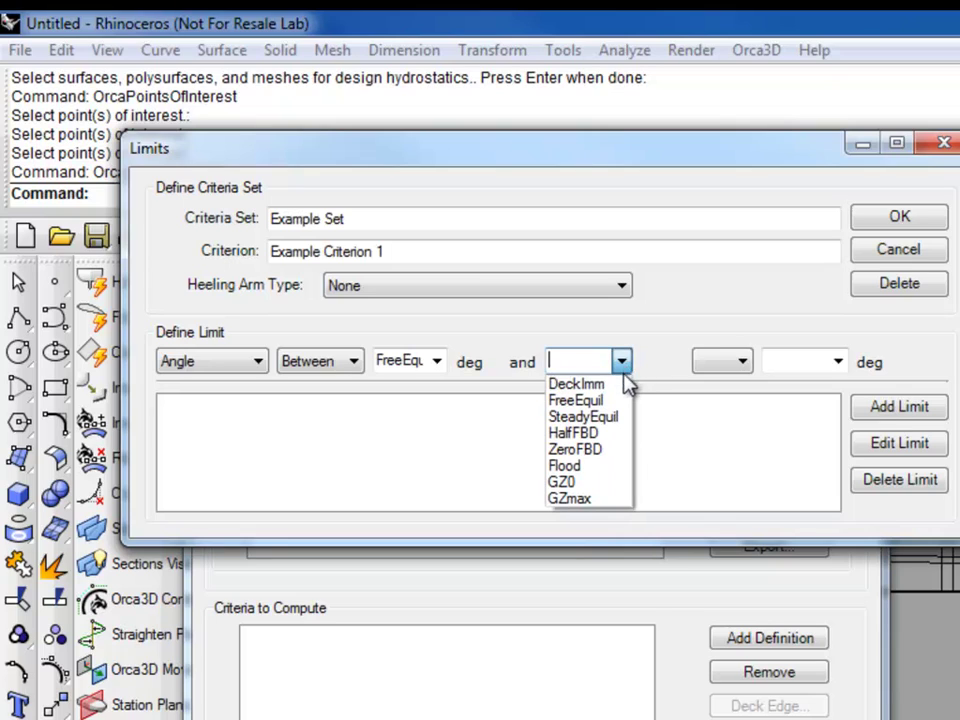
click(606, 465)
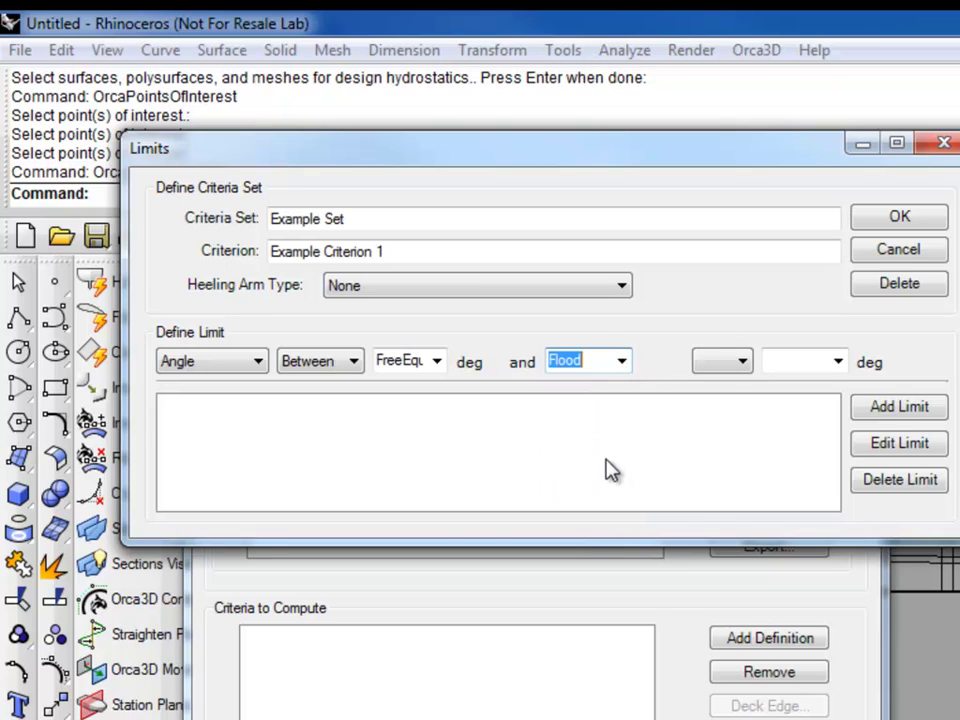
Require the angle range to be greater than 40 deg and add the limit.
click(743, 364)
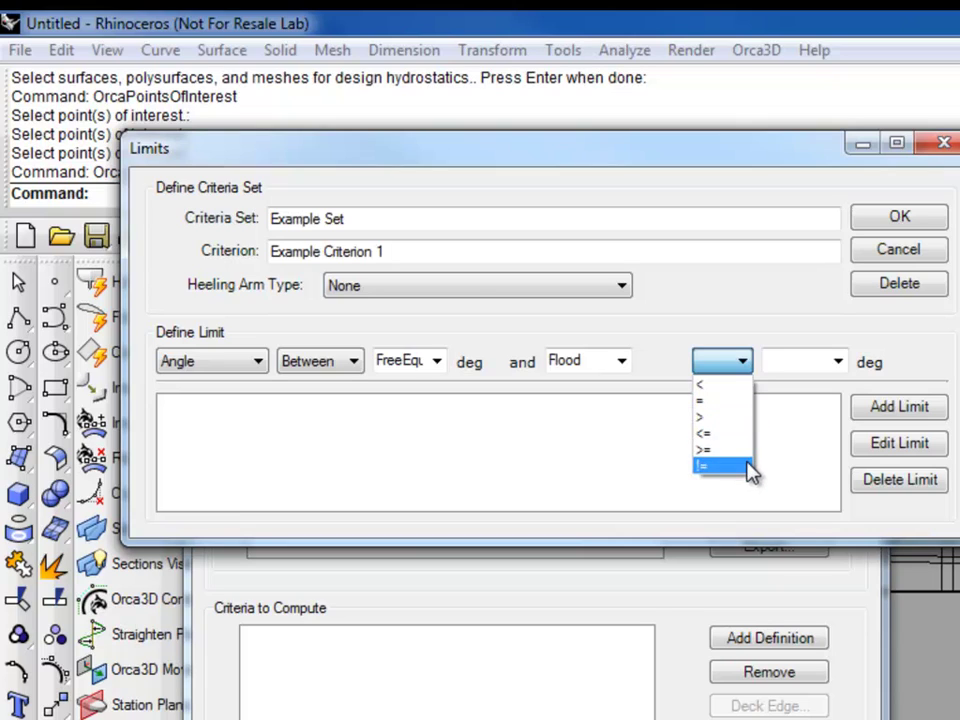
click(739, 419)
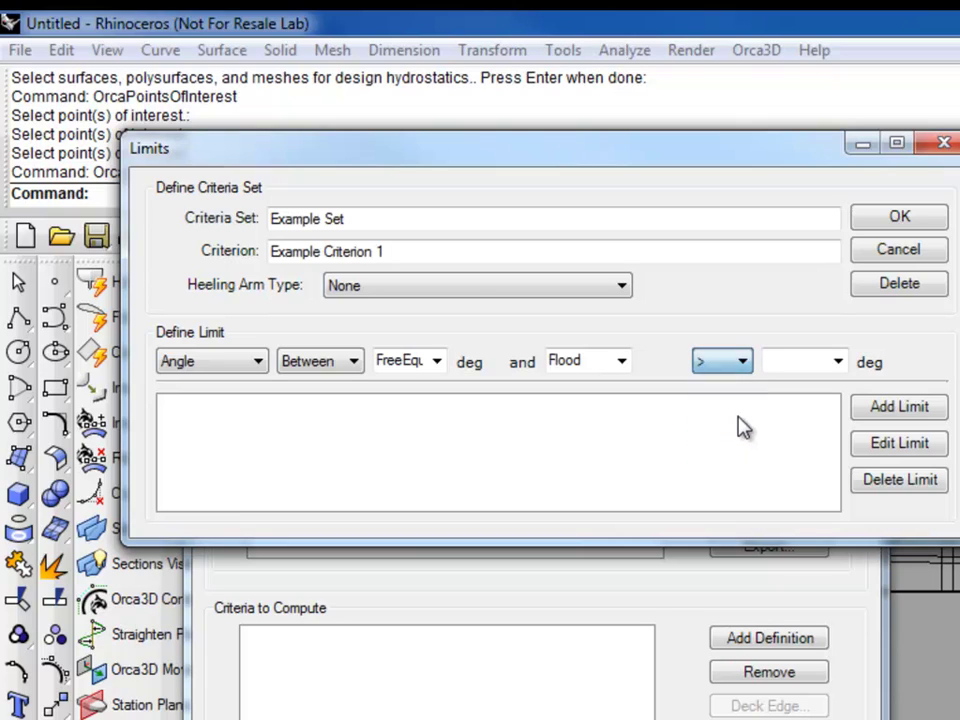
click(815, 368)
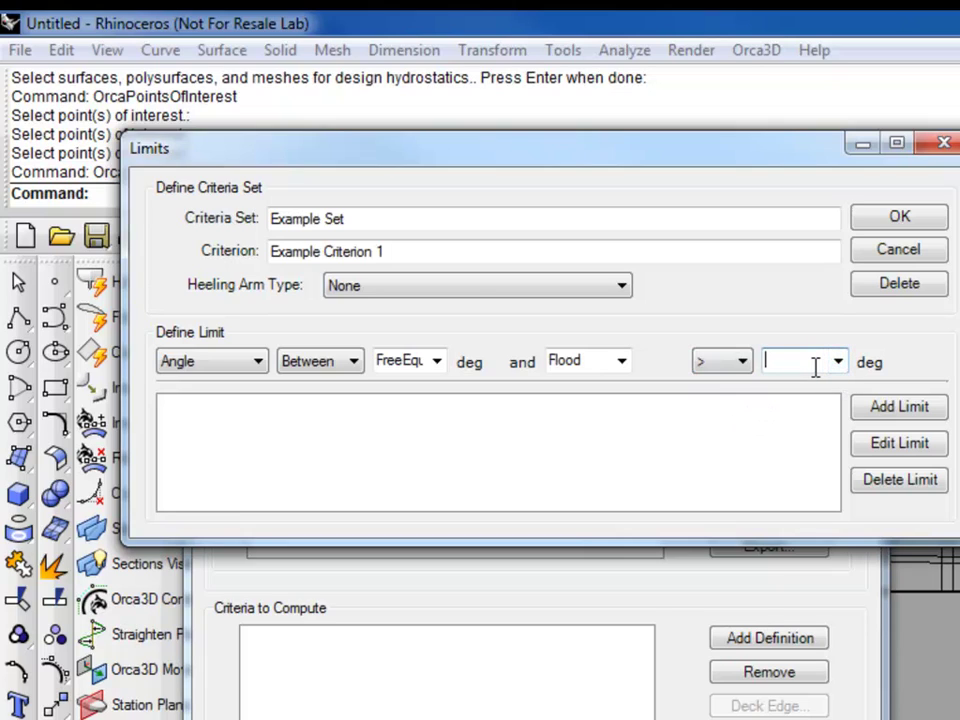
text(40)
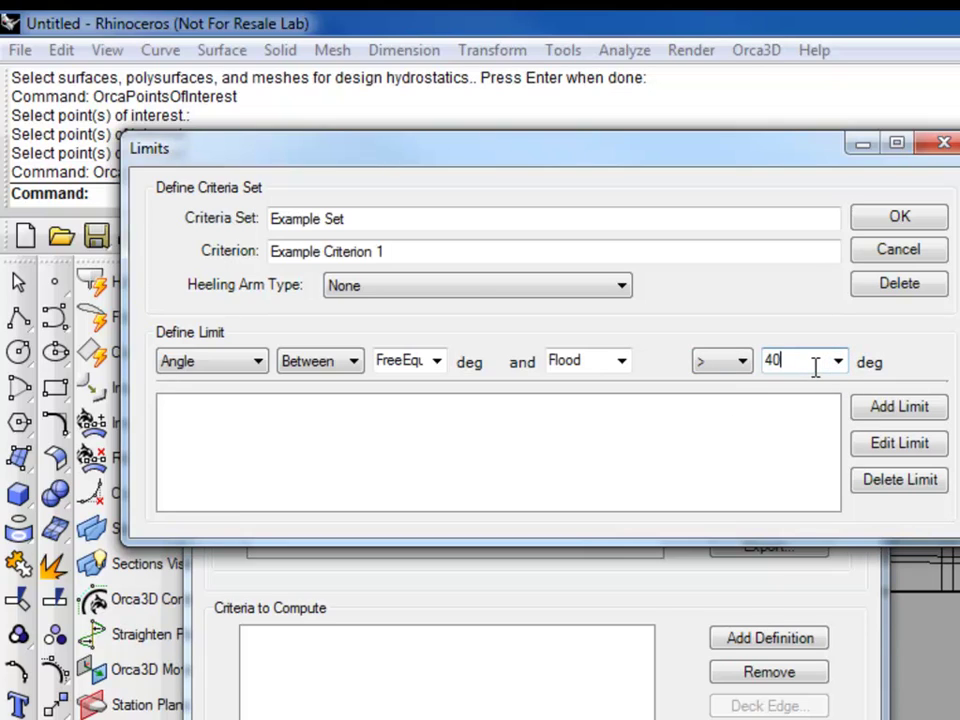
click(933, 410)
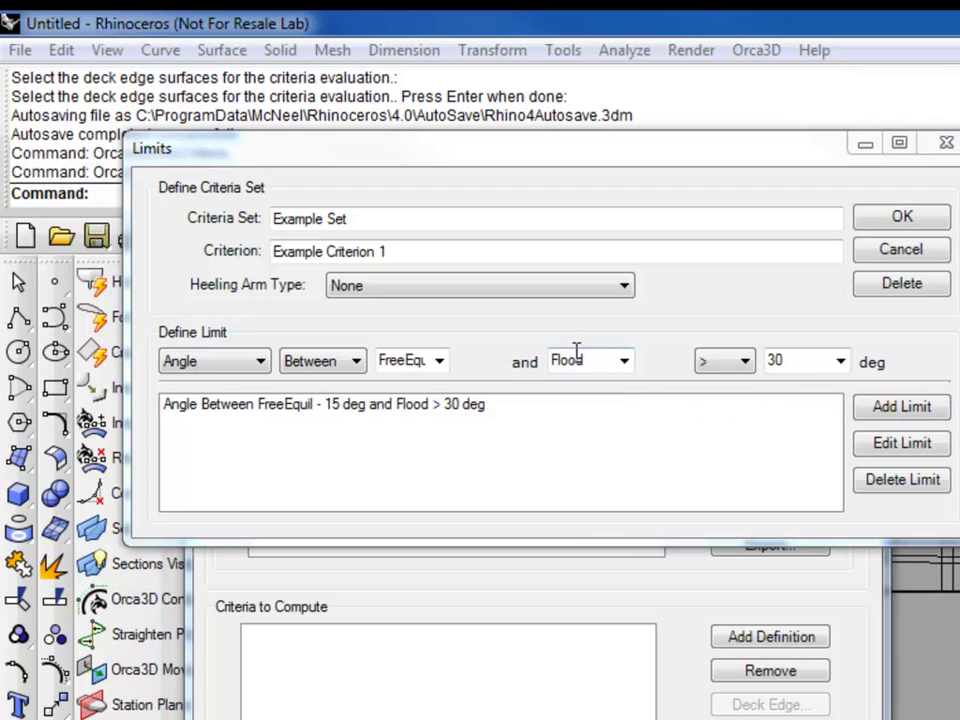
Add a limit requiring GM at FreeEquil greater than 0.2 m.
click(231, 371)
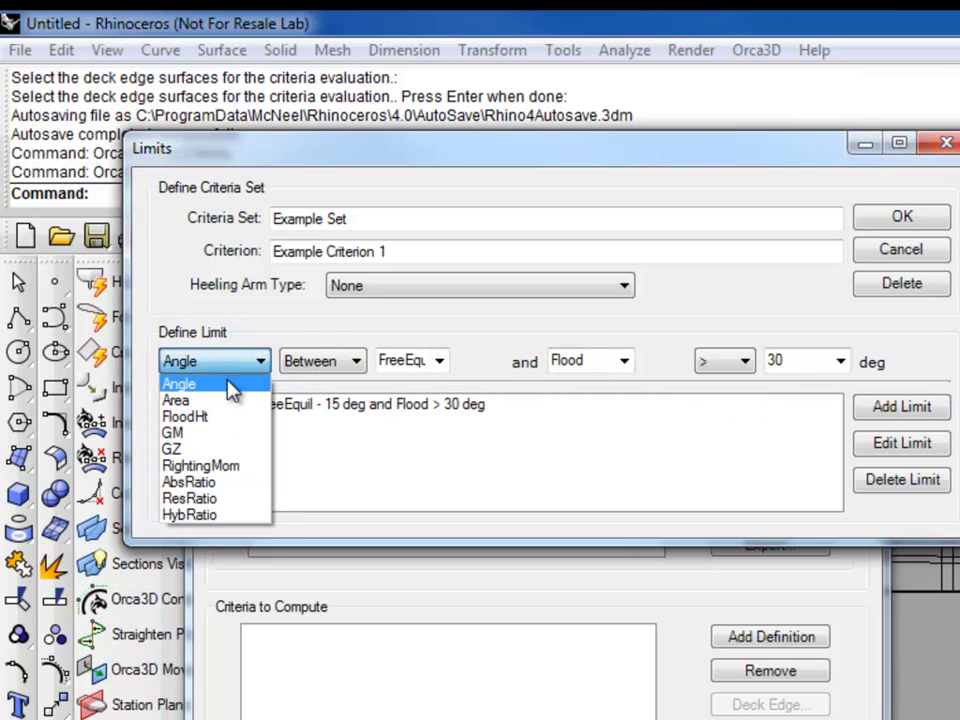
click(222, 440)
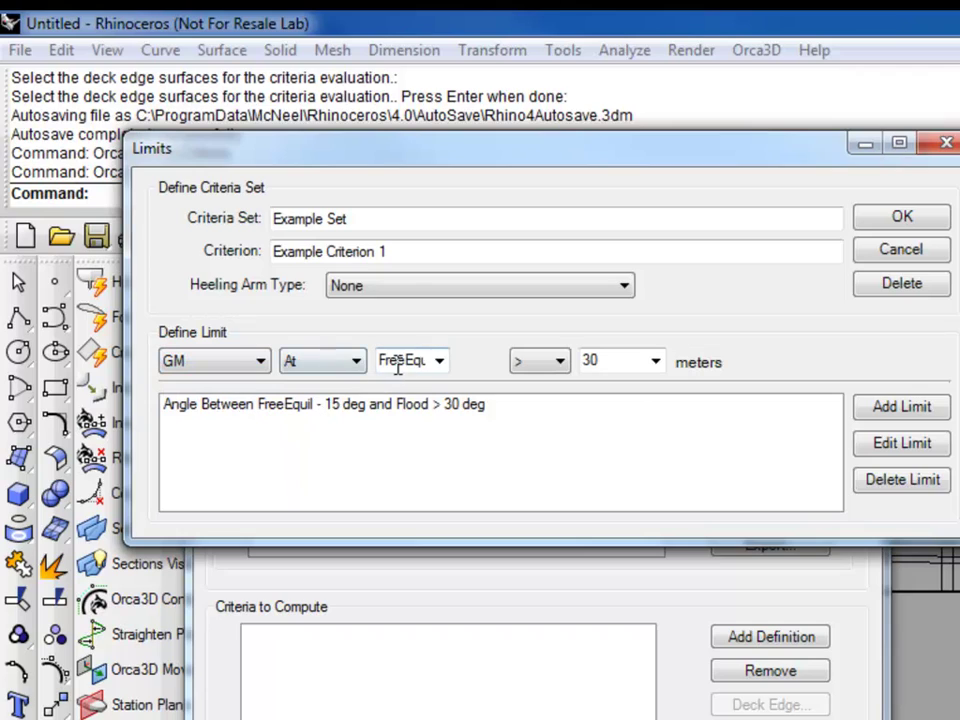
drag(381, 361, 407, 351)
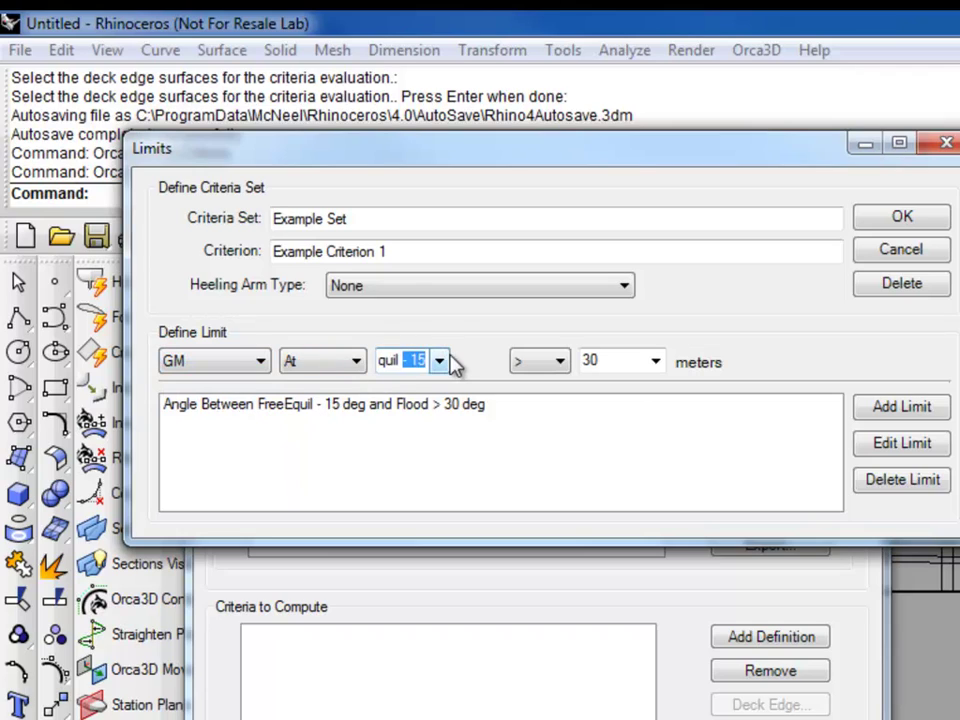
key(BackSpace)
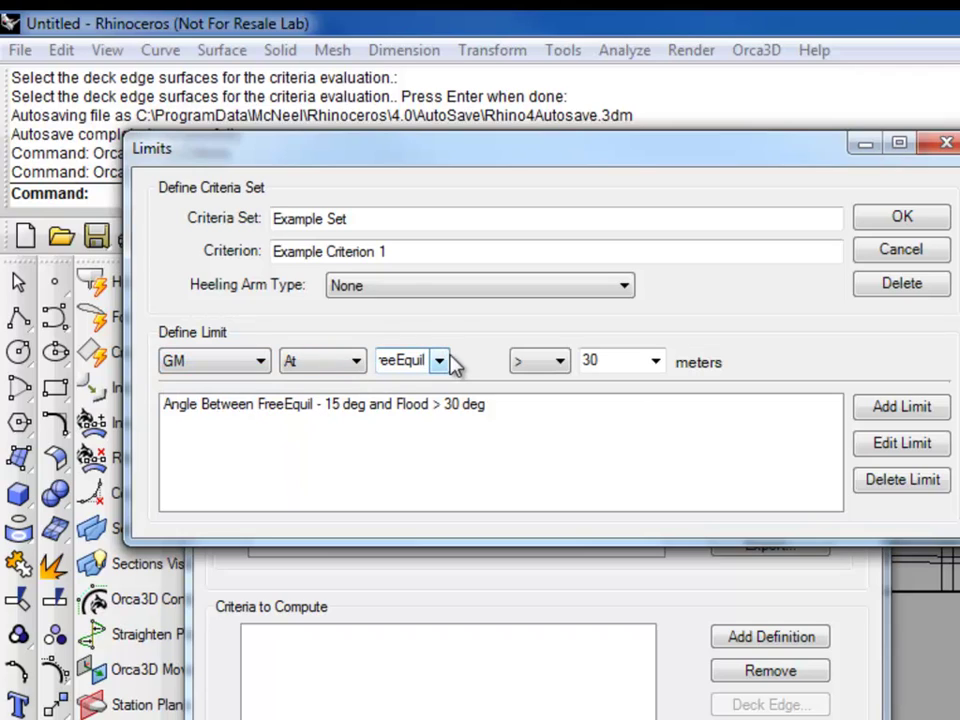
double_click(621, 362)
text(0.2)
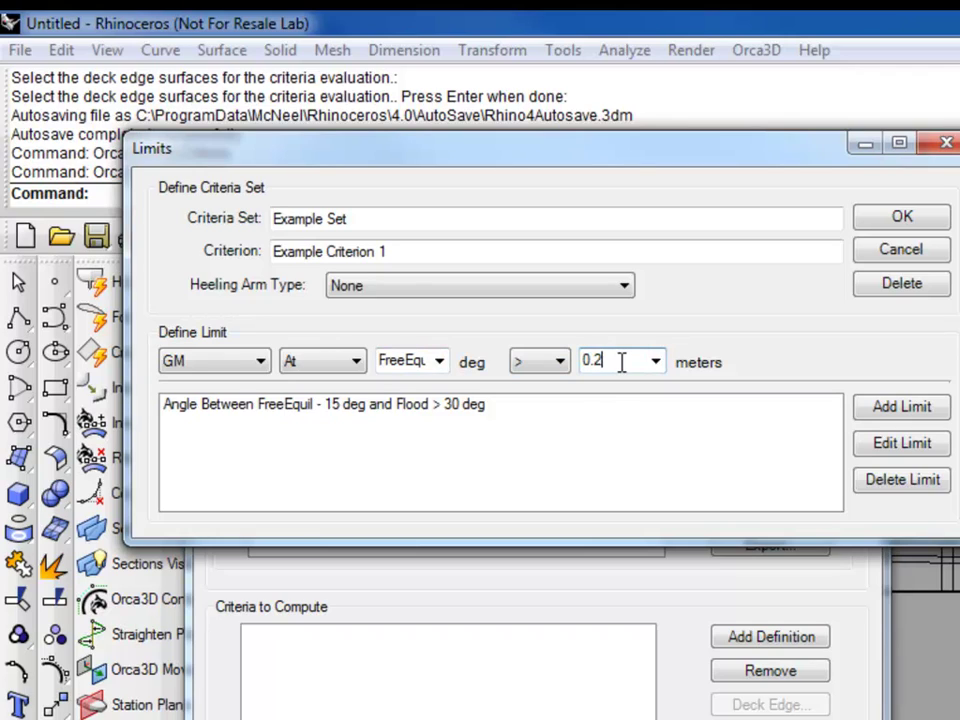
click(880, 410)
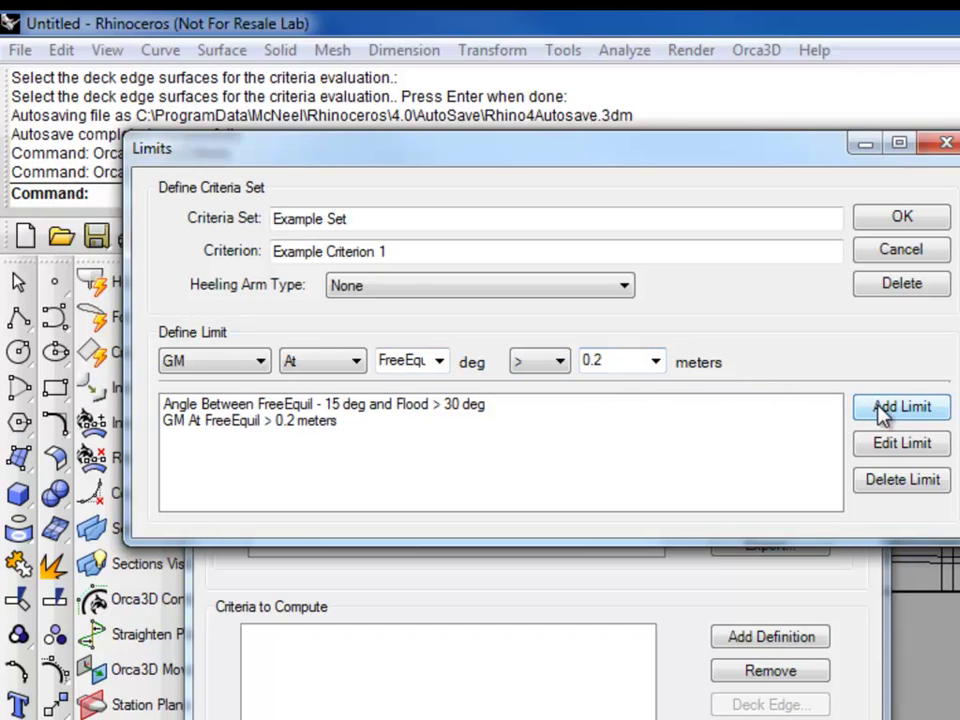
Add a limit requiring FloodHt at DeckImm greater than 0.3 m.
click(260, 361)
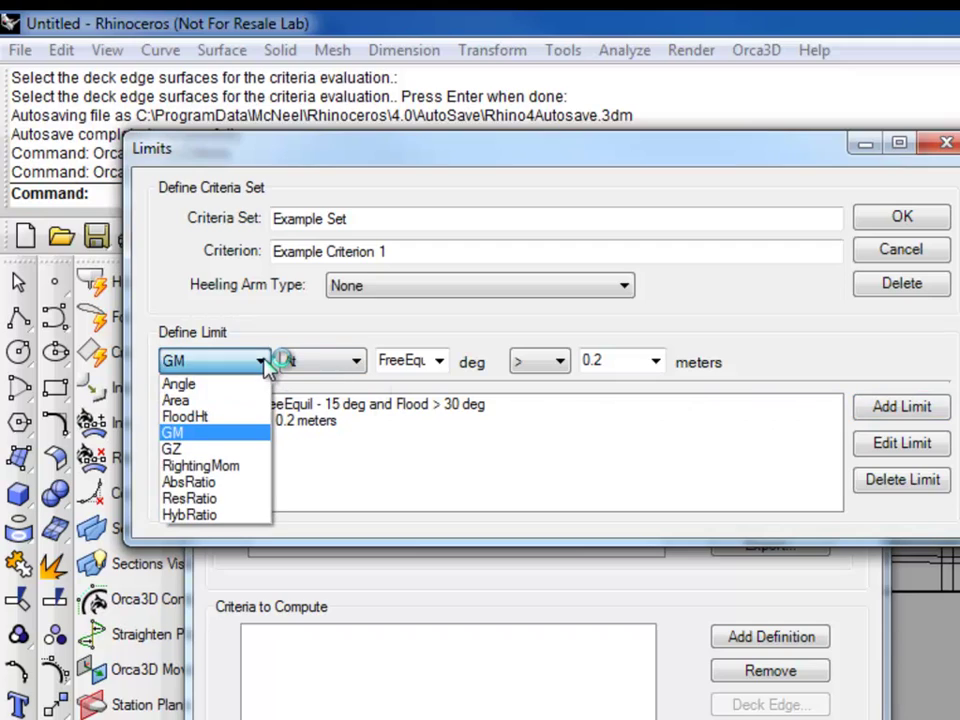
click(259, 414)
click(440, 363)
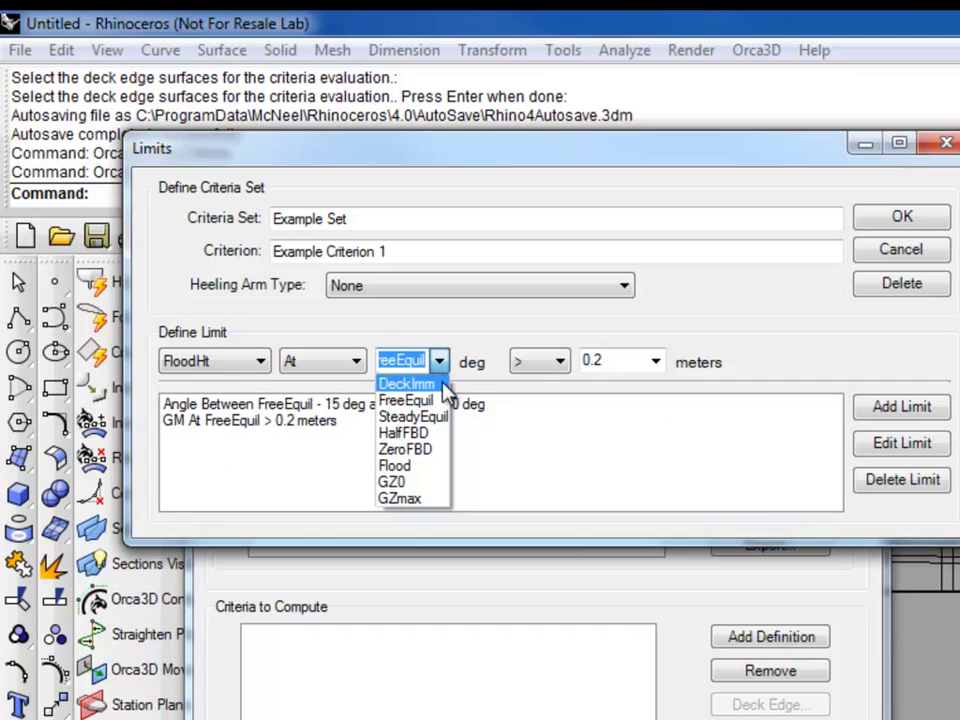
click(443, 386)
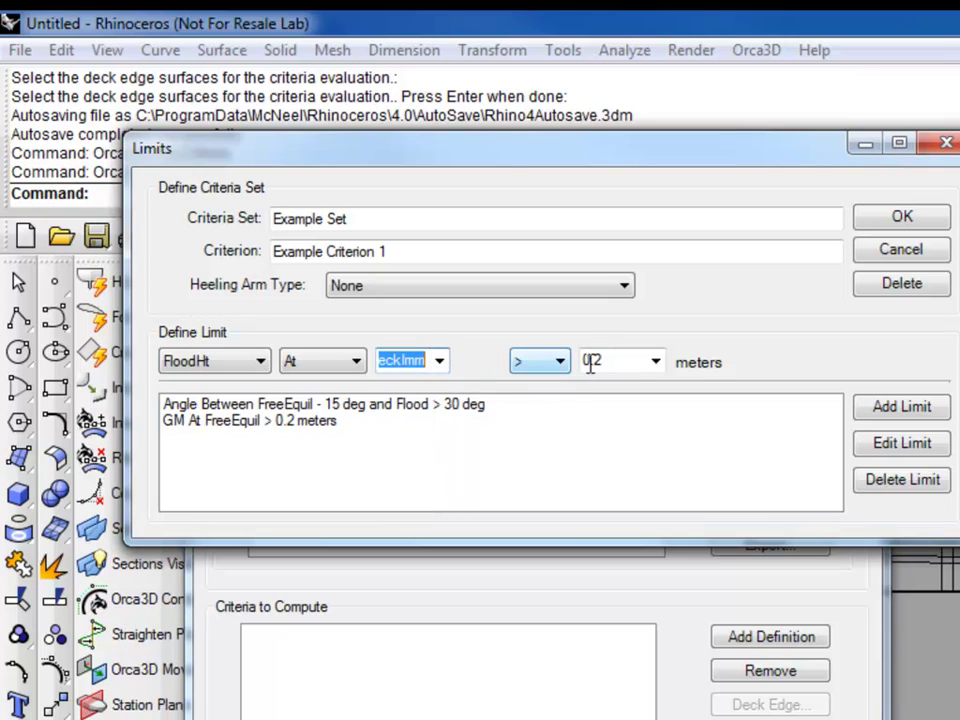
double_click(622, 362)
text(0.2)
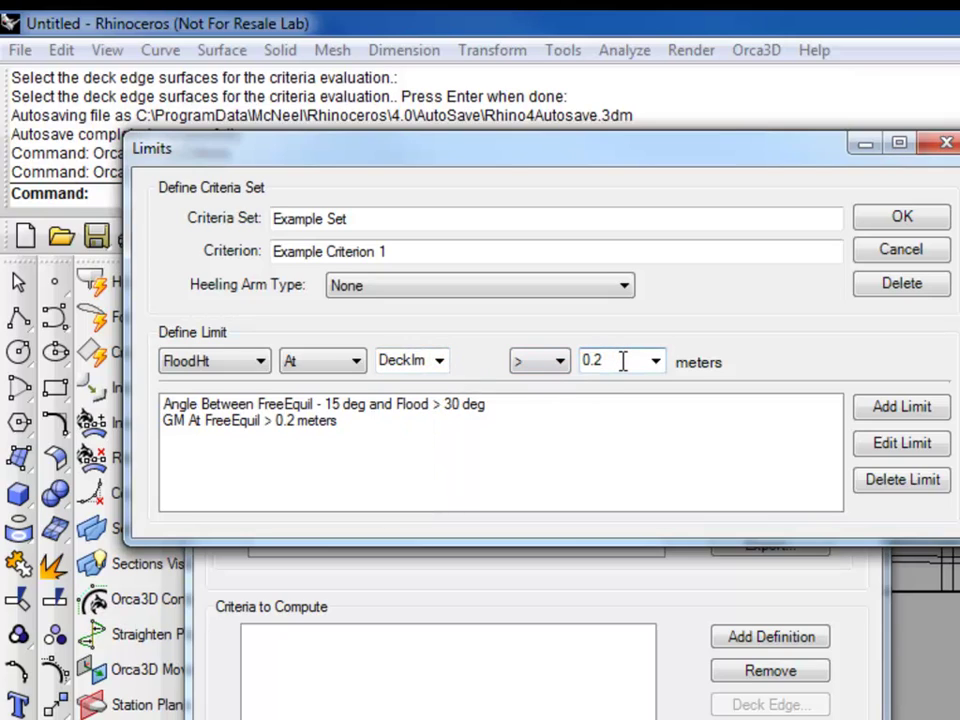
key(BackSpace)
key(BackSpace)
text(.3)
click(925, 416)
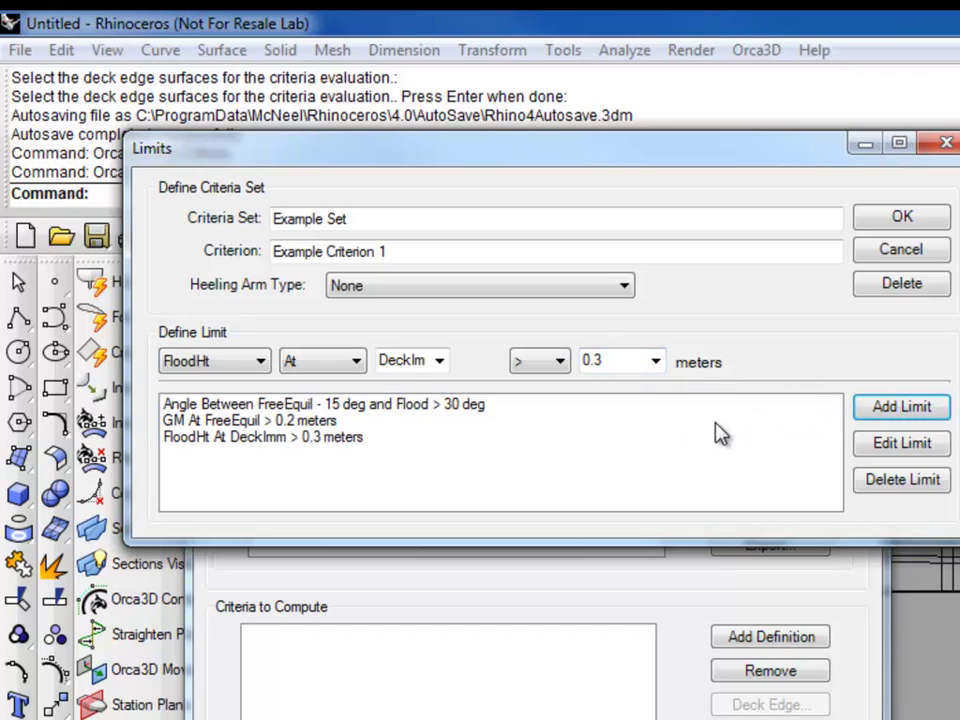
Change the GM at FreeEquil limit from 0.2 to 0.25 m and accept Example Criterion 1.
click(330, 424)
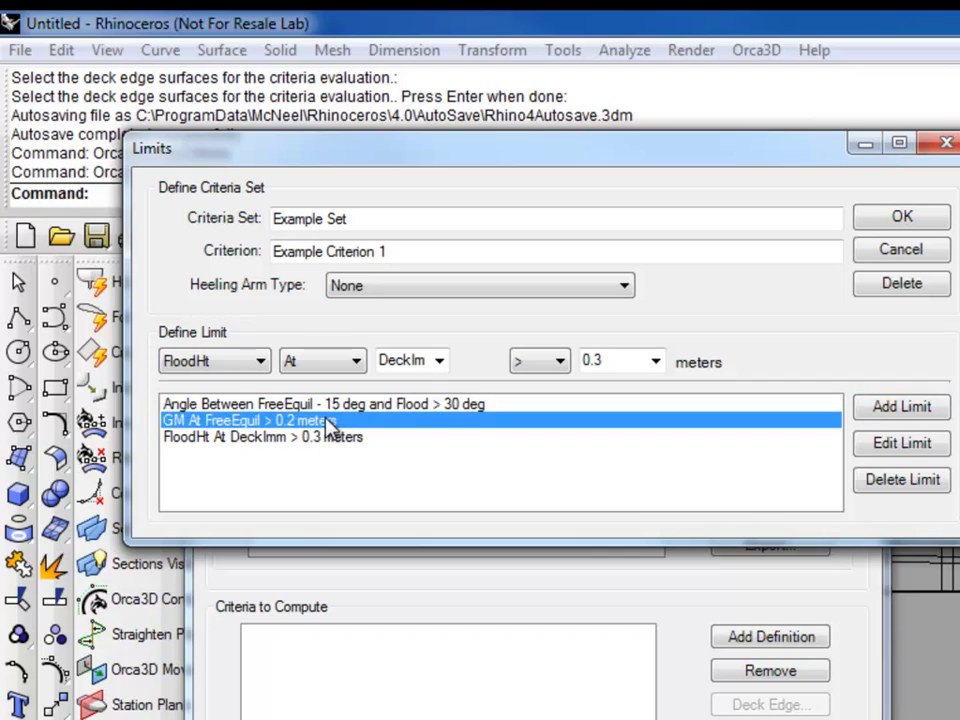
click(930, 445)
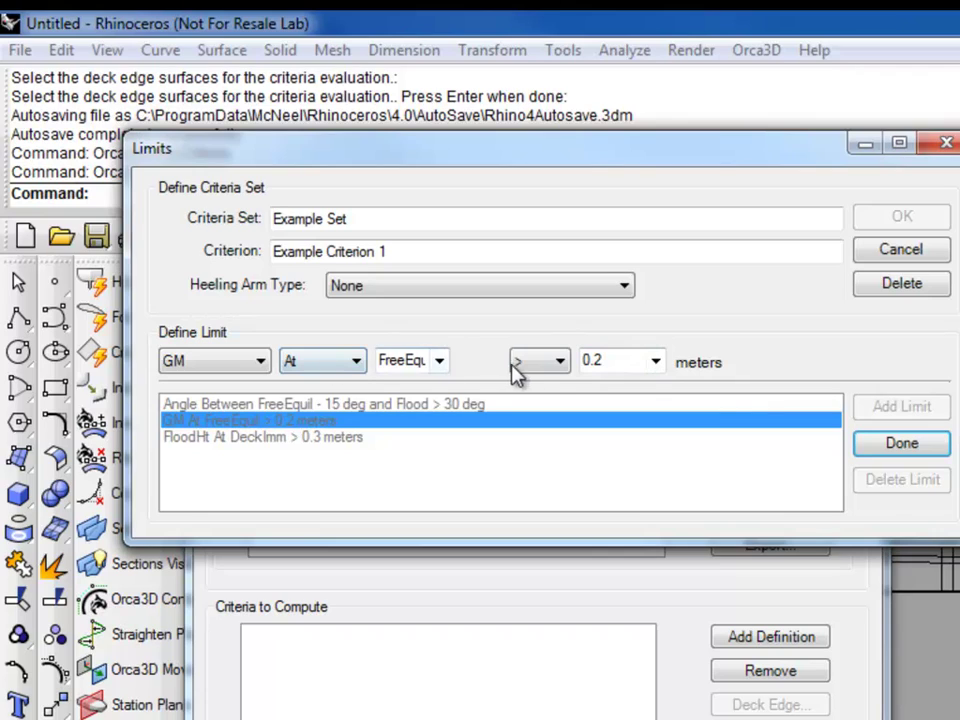
click(619, 361)
click(621, 361)
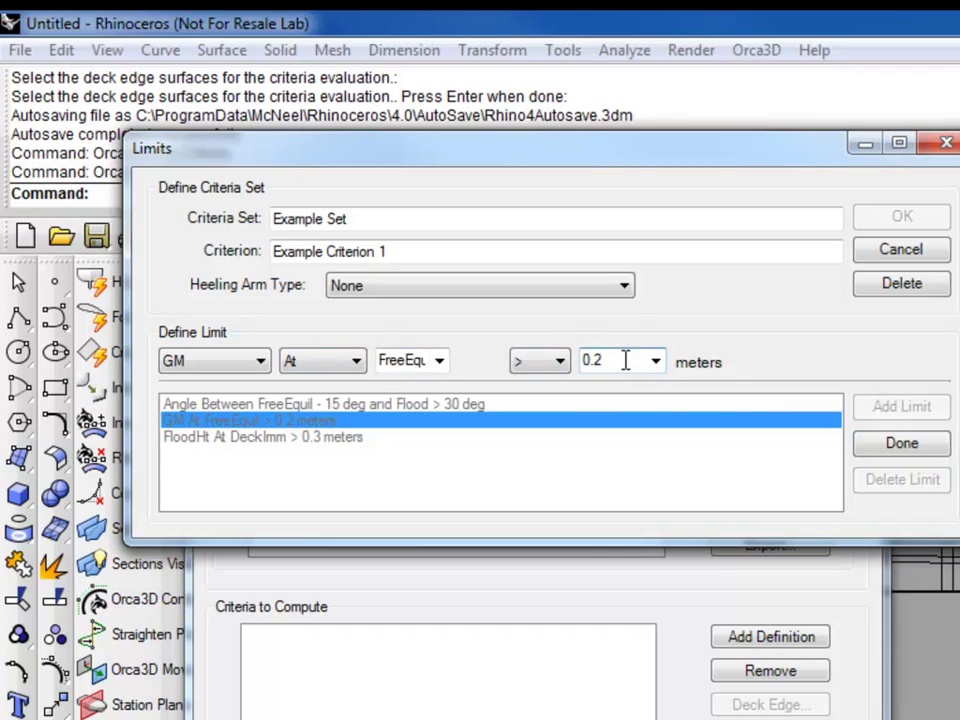
text(5)
click(893, 450)
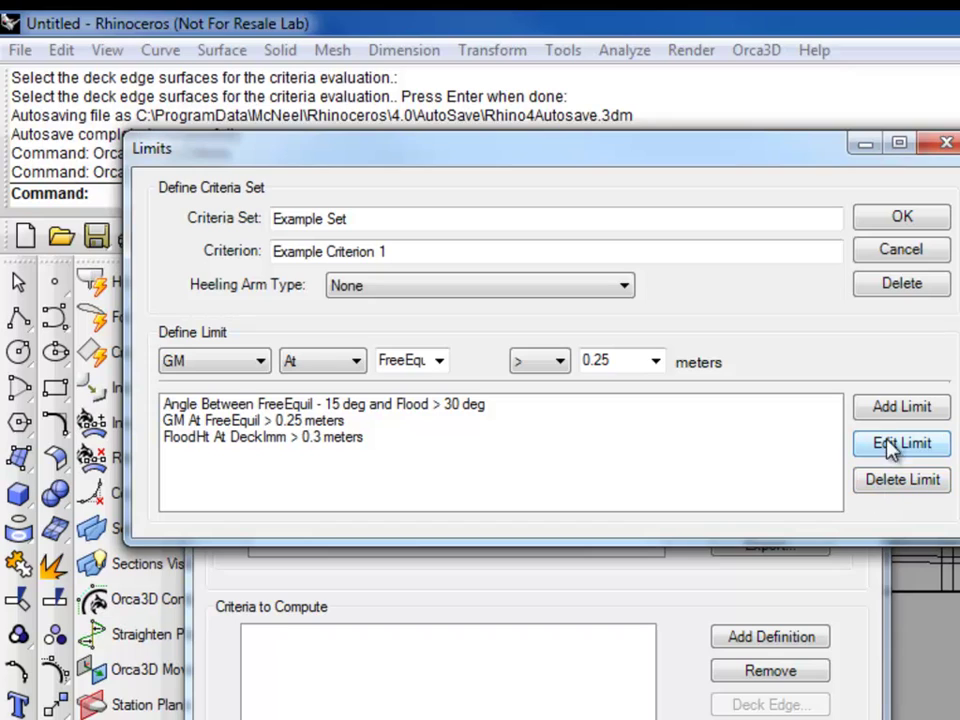
click(902, 219)
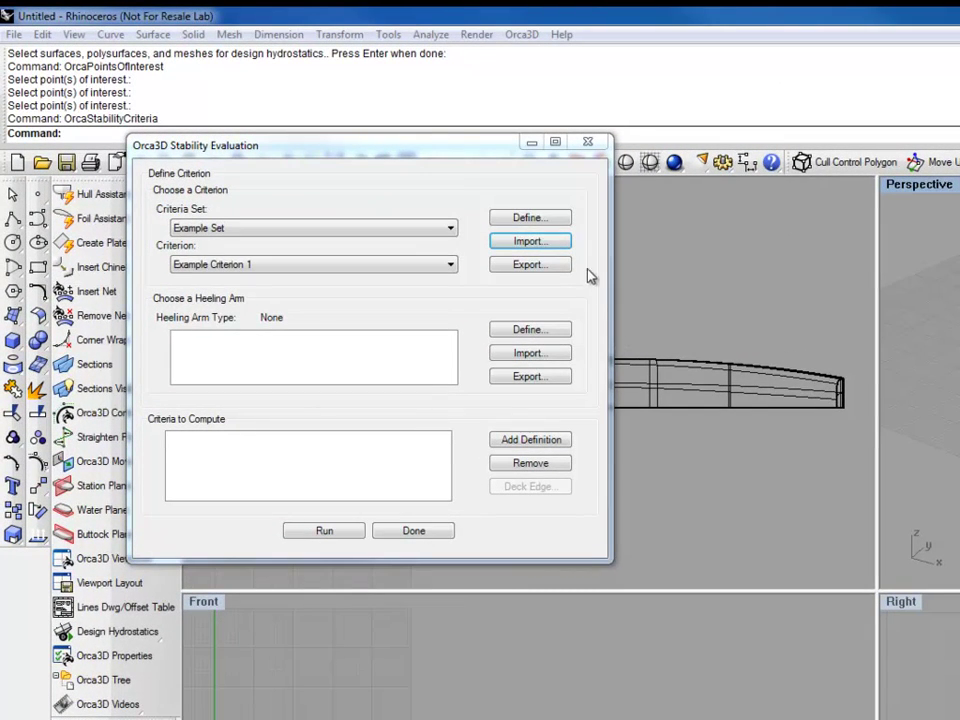
Import Stability Criteria CFR ISO IMO.xml and check the Criteria Set list.
click(551, 242)
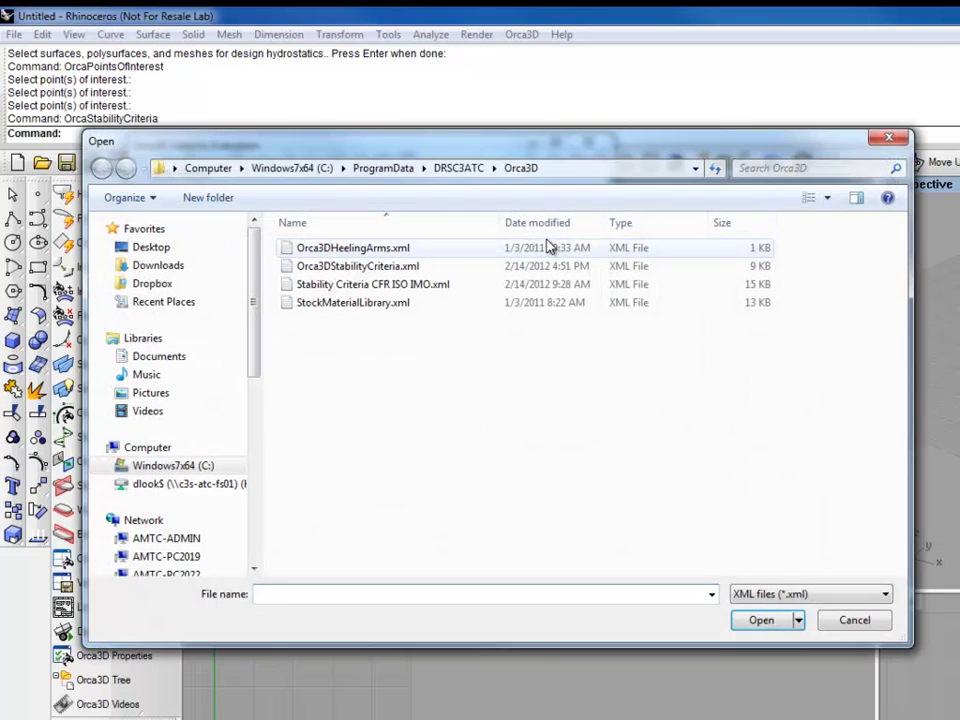
click(384, 291)
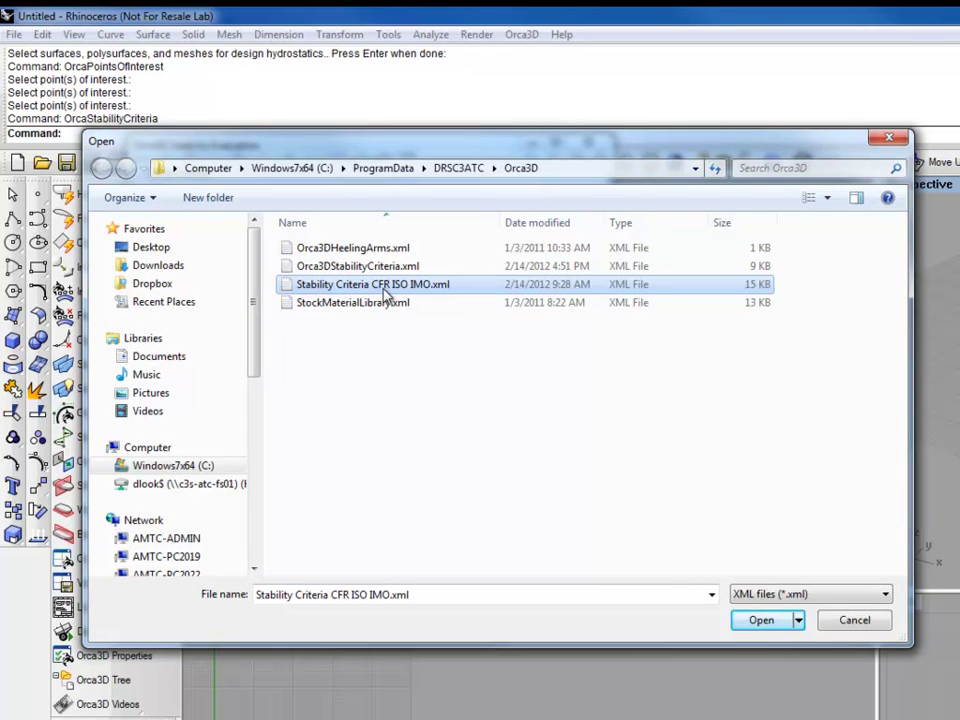
click(763, 621)
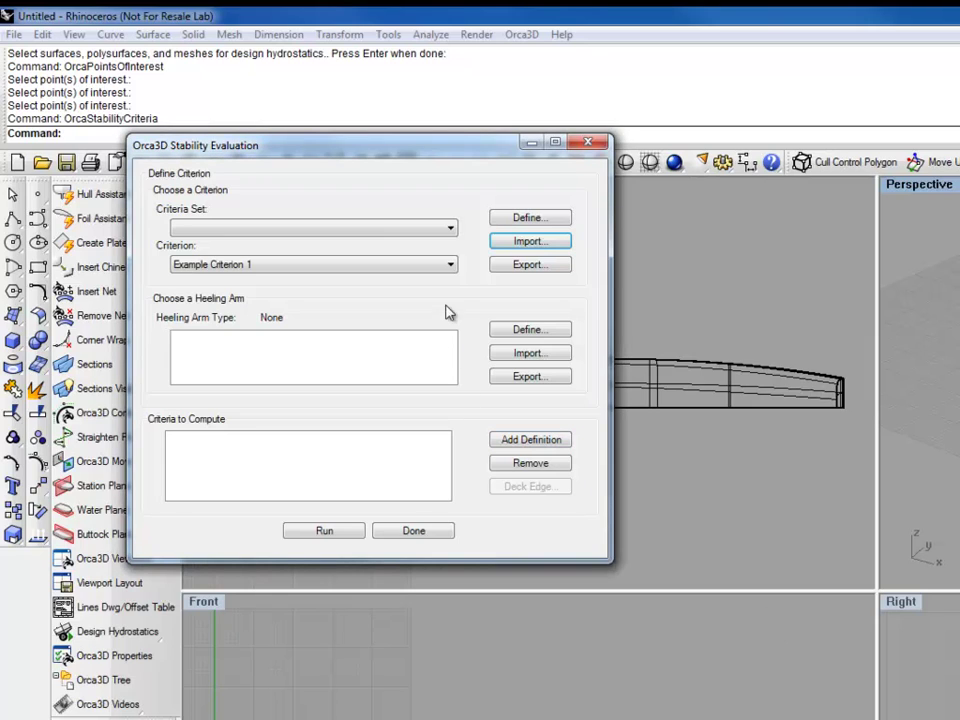
click(447, 230)
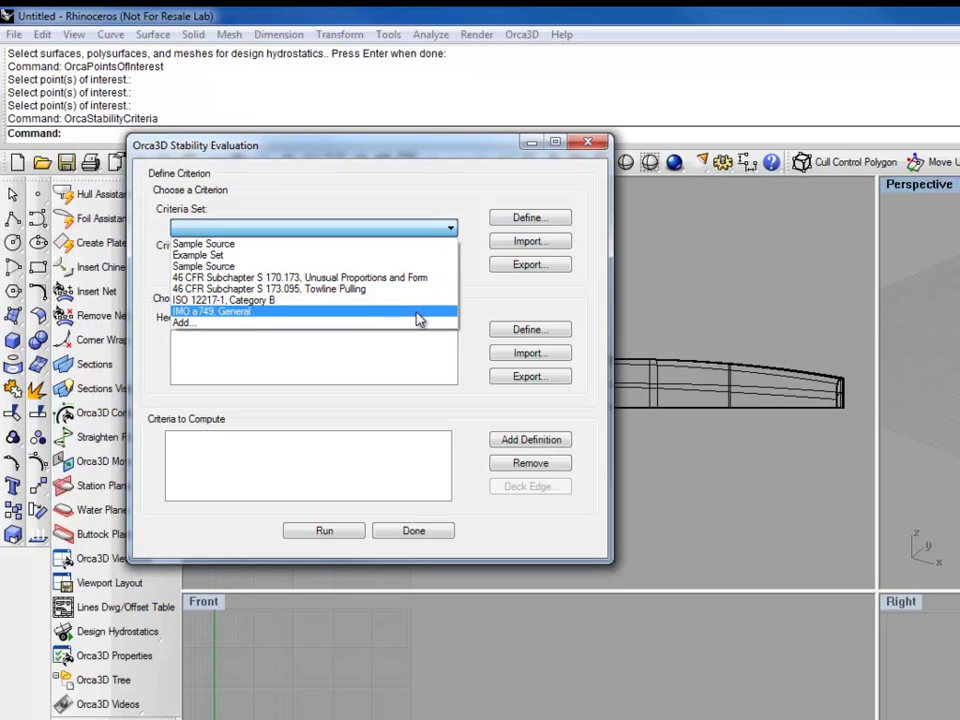
click(441, 300)
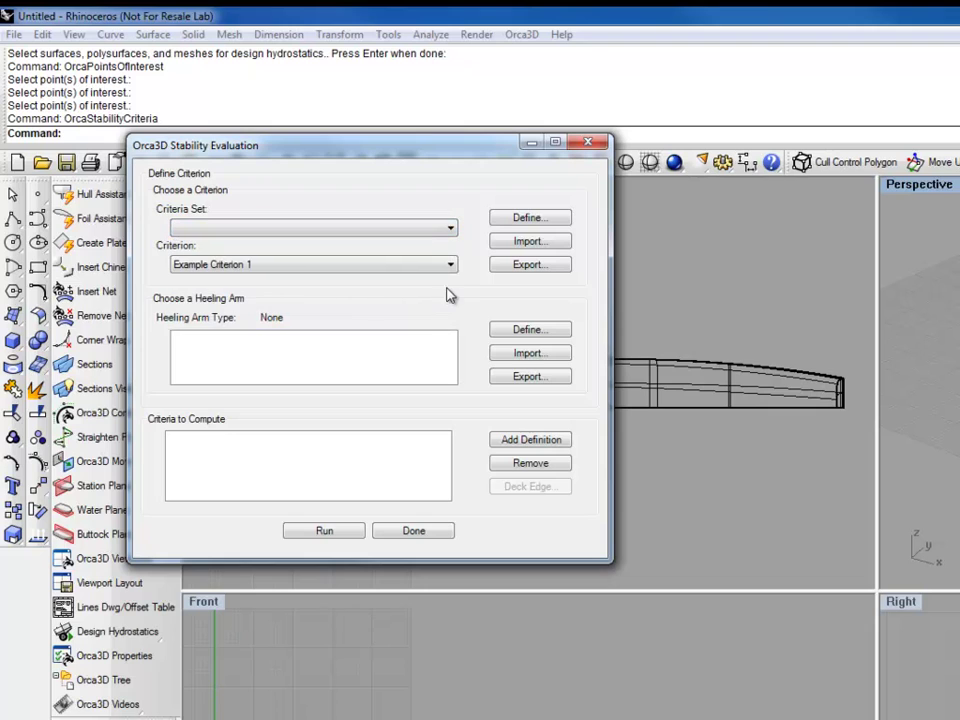
Export the current criterion to an XML file named 'Sample Export'.
click(521, 267)
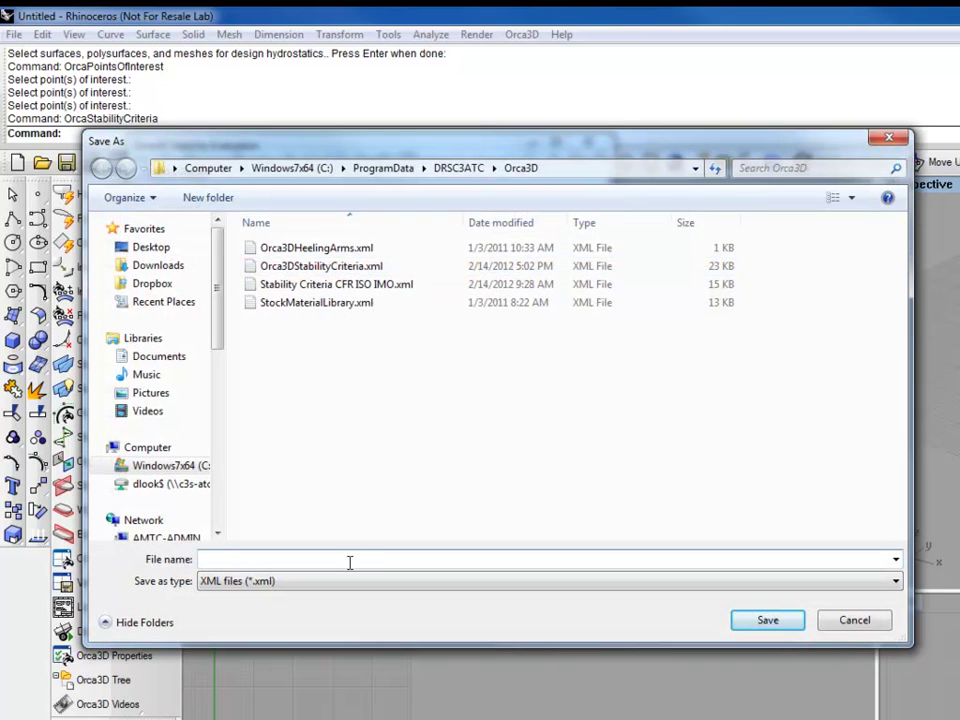
text(Sample Export)
key(Return)
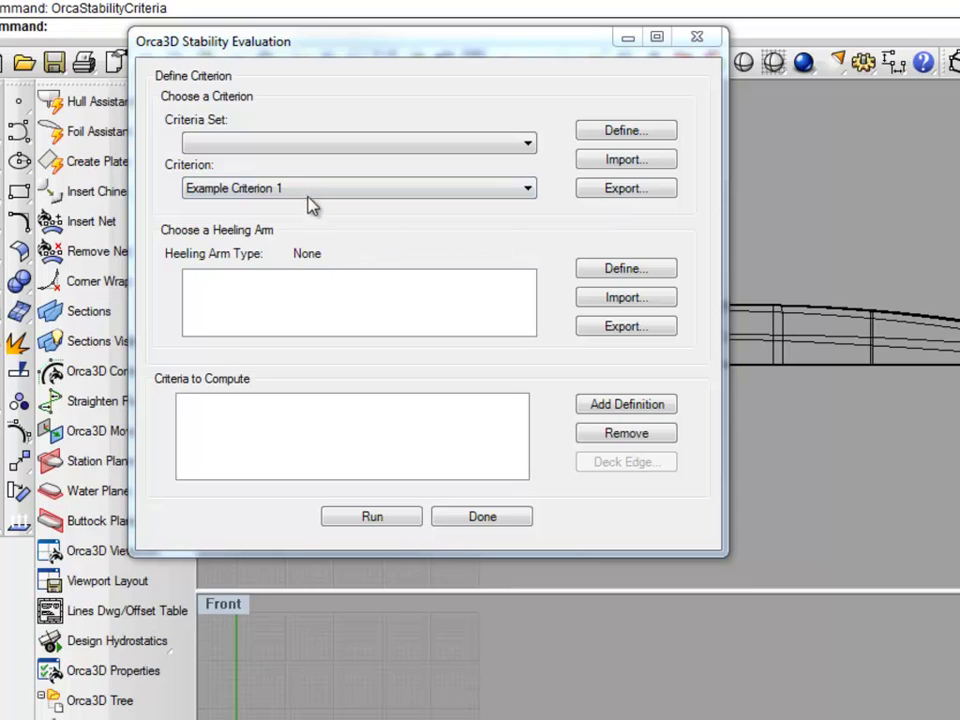
Select the 46 CFR Subchapter S 173.095, Towline Pulling set with criterion Subpart E - Towing (Metric).
click(321, 146)
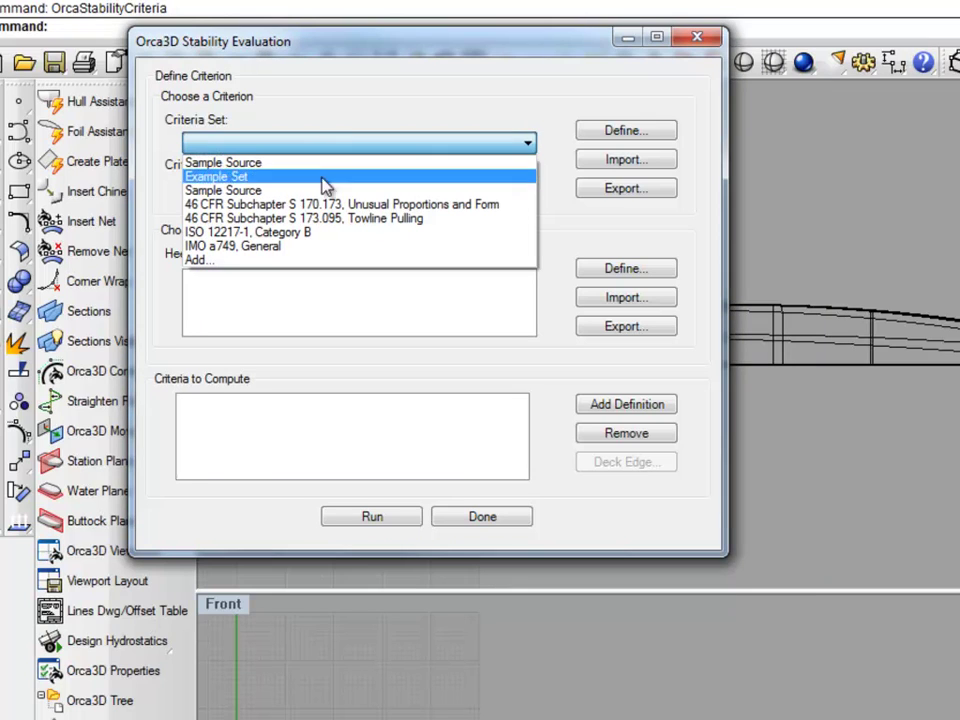
click(326, 218)
click(337, 190)
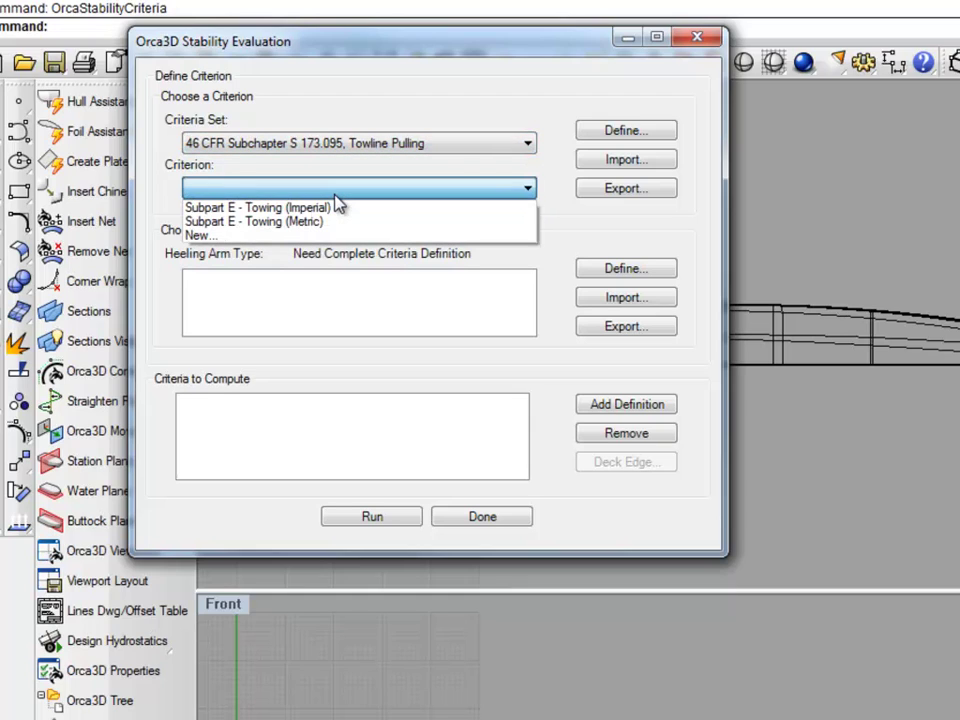
click(352, 221)
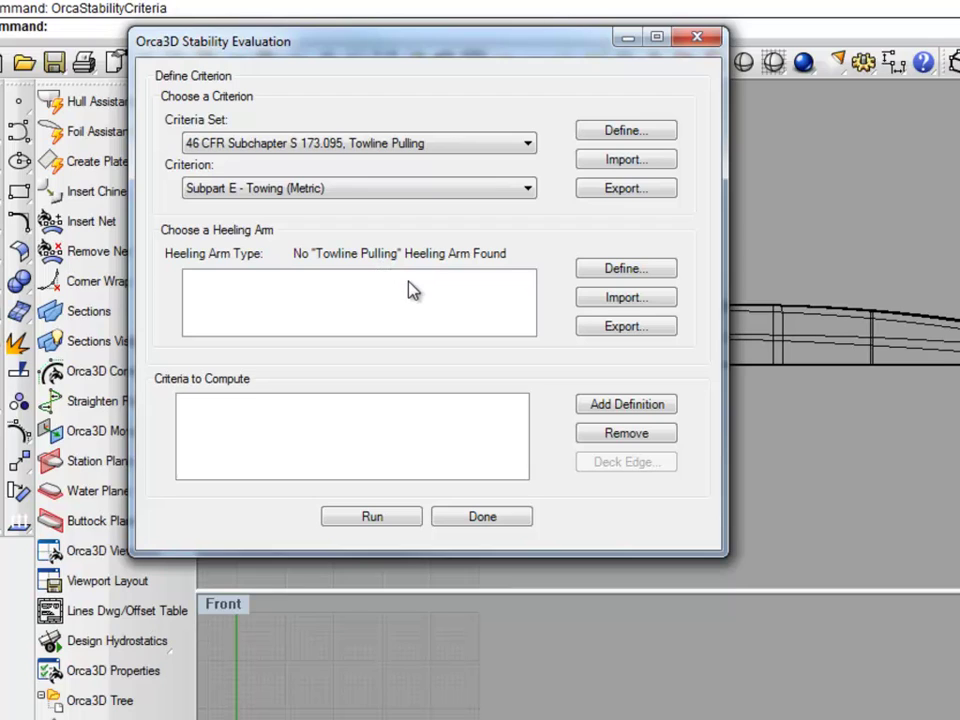
Start a new heeling arm computed from a maximum value, cancelling the custom curve.
click(634, 272)
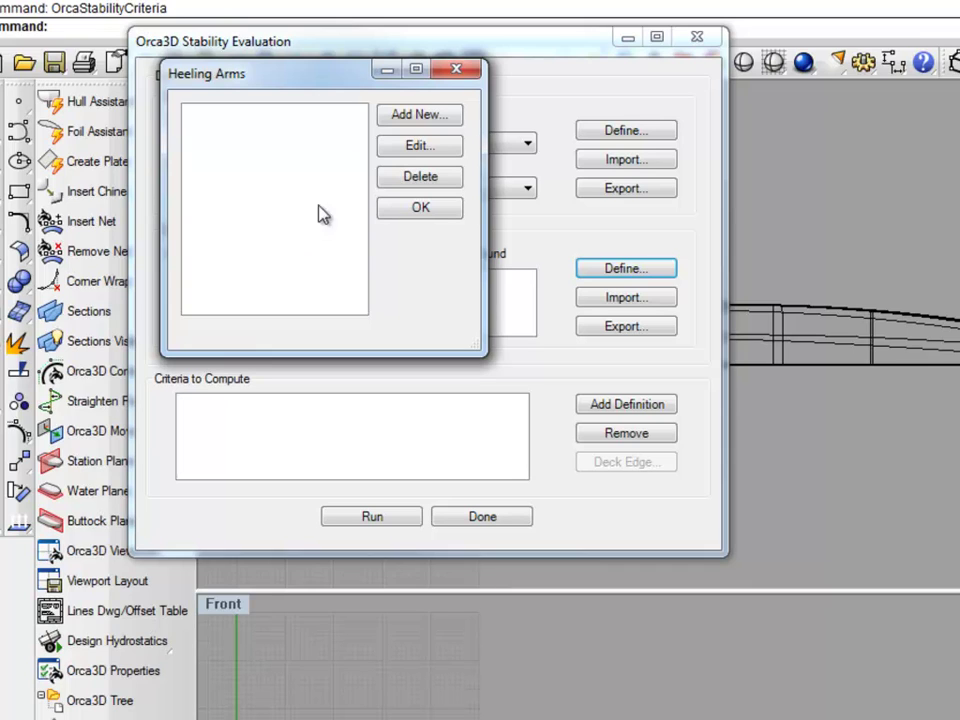
click(418, 117)
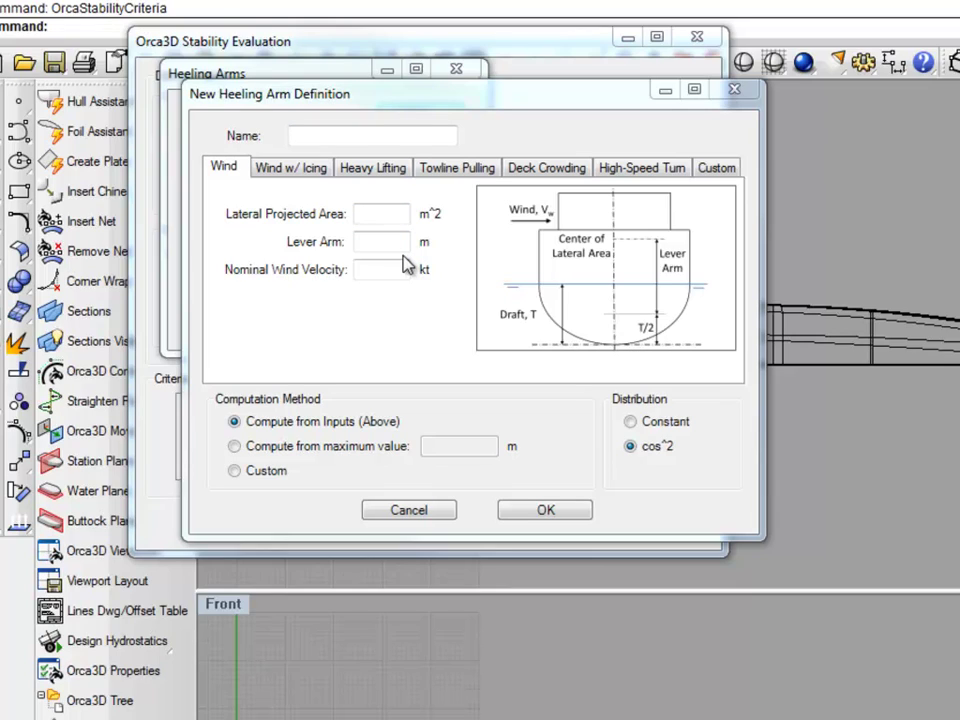
click(348, 450)
click(445, 446)
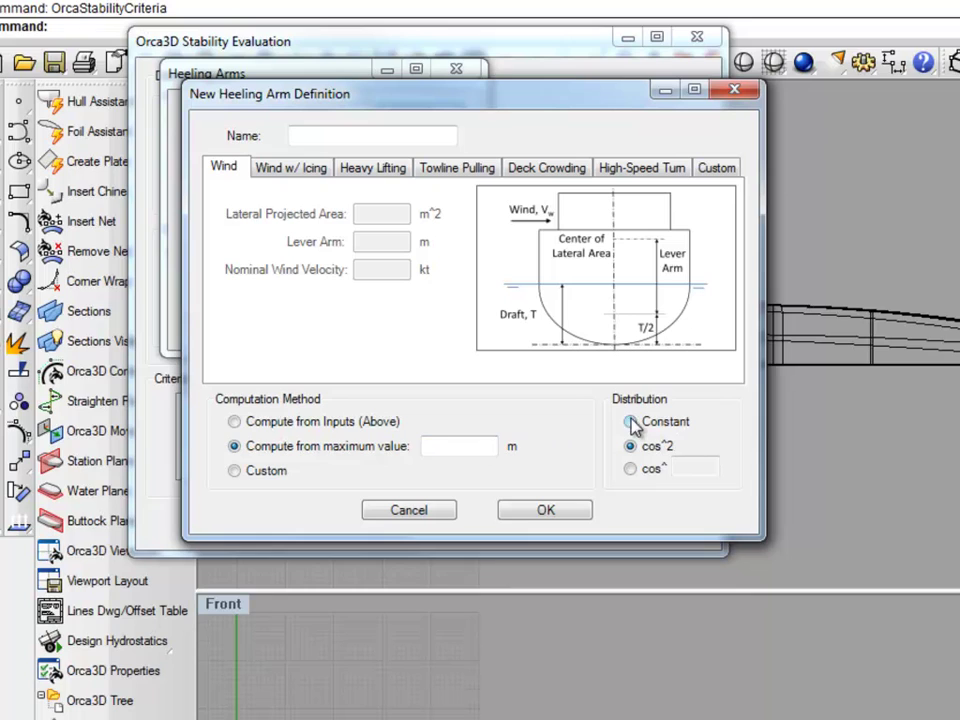
click(279, 474)
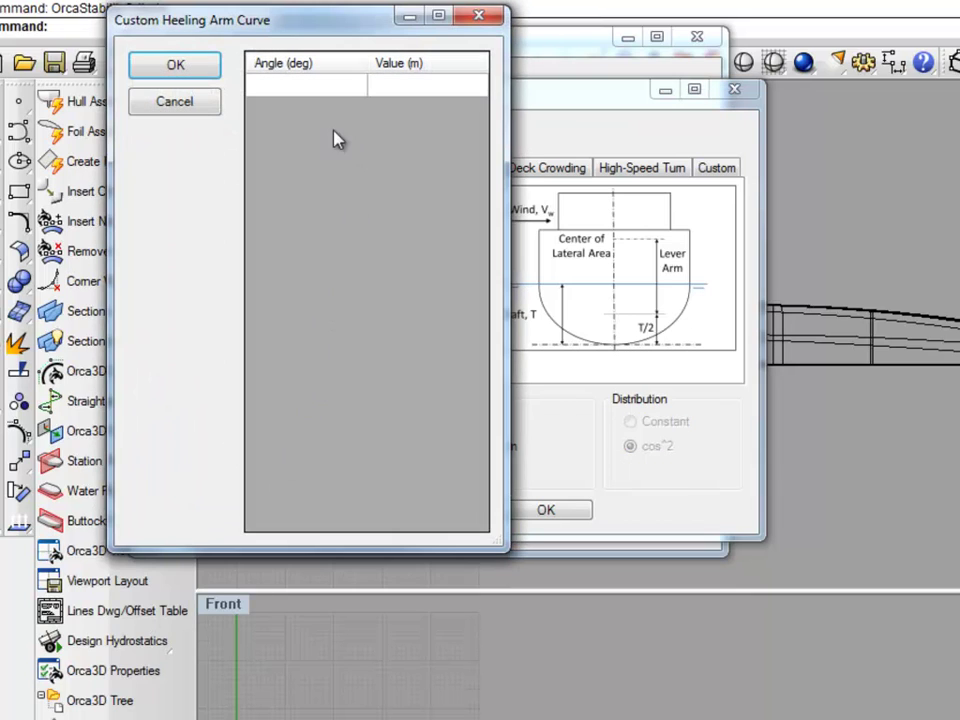
click(180, 104)
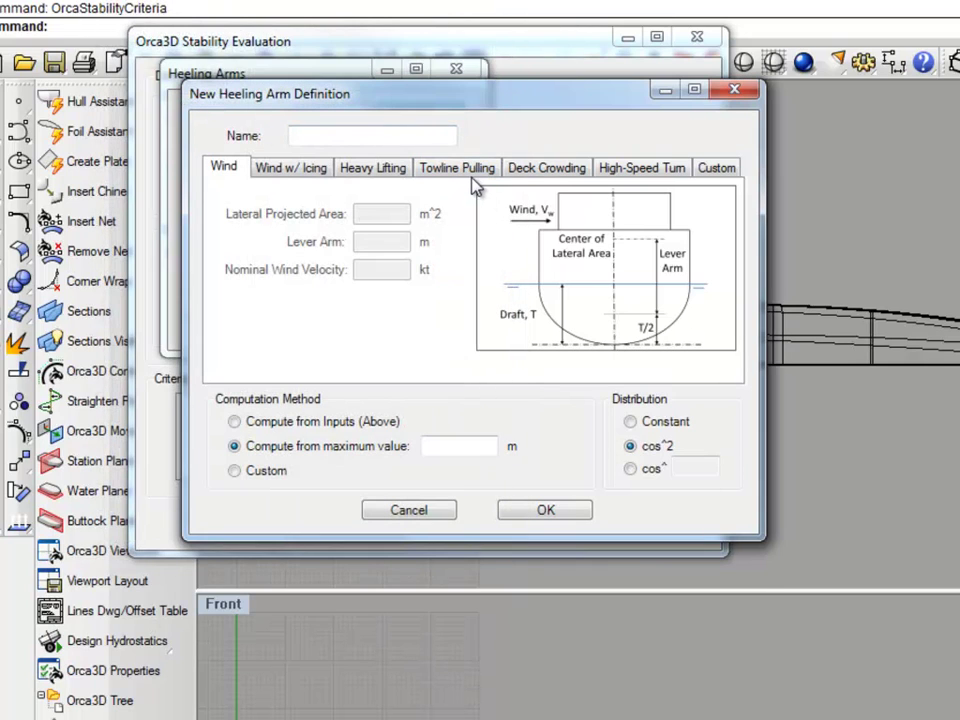
Define towline pulling heeling arm 'Tow 1' with a 2 m maximum value and constant distribution.
click(475, 172)
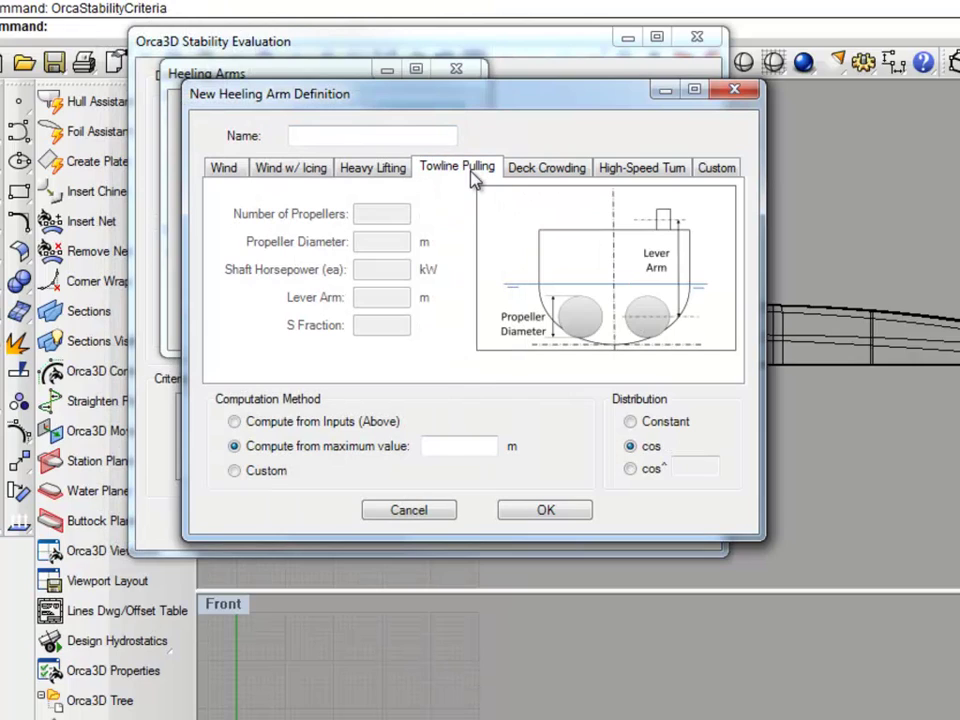
click(382, 135)
text(Tow 1)
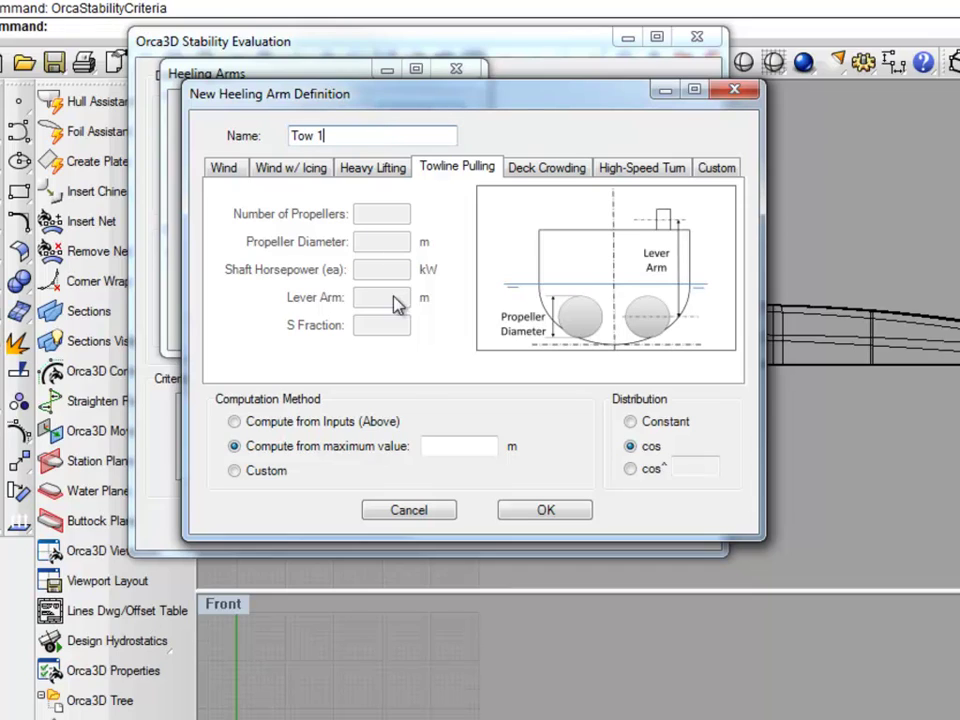
click(467, 447)
text(2)
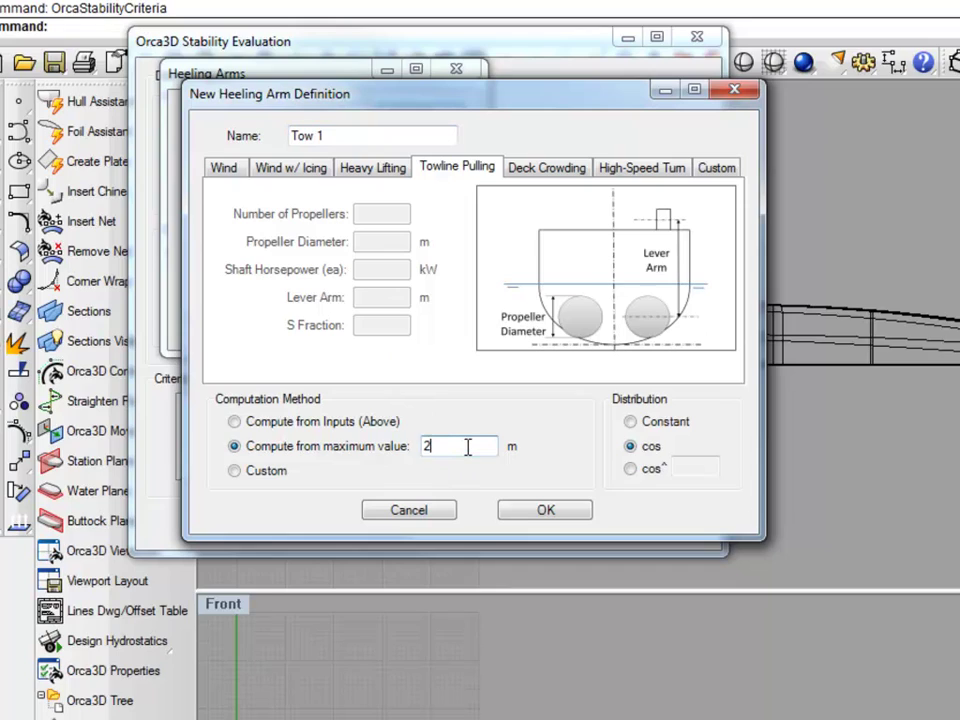
click(540, 511)
click(648, 421)
click(568, 513)
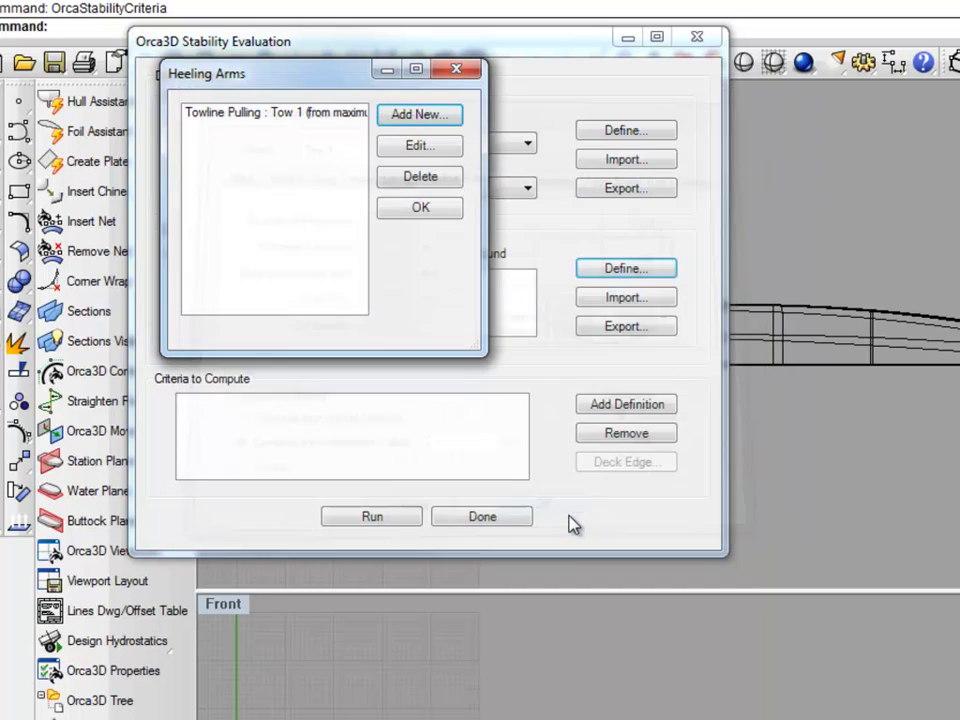
Define towline pulling heeling arm 'Tow 2' with a 2 m maximum value.
click(420, 115)
text(To)
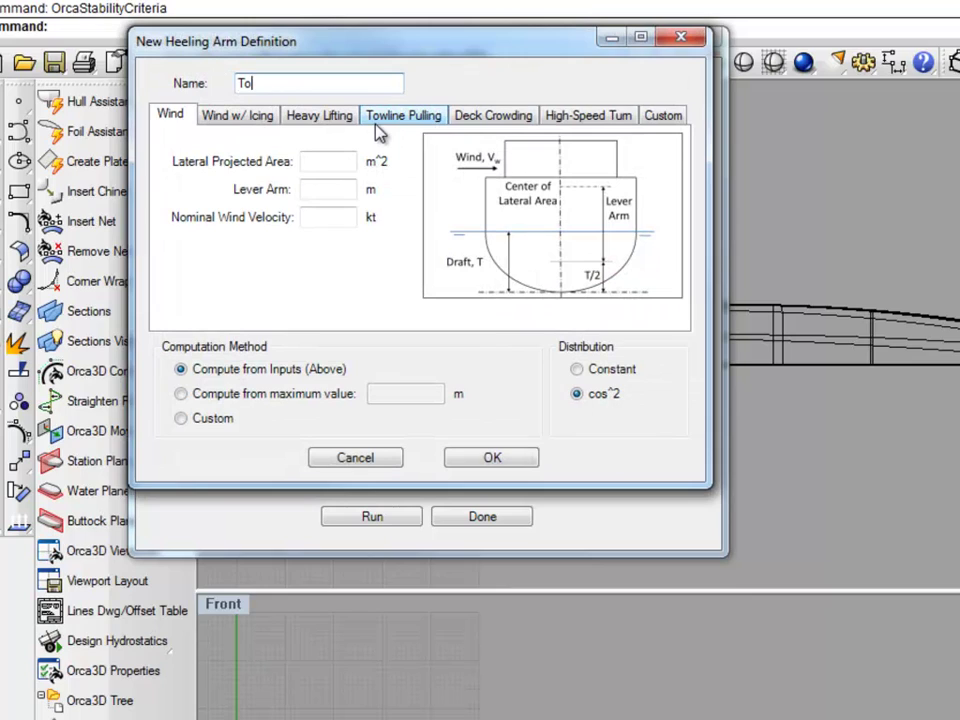
text(w 2)
click(405, 115)
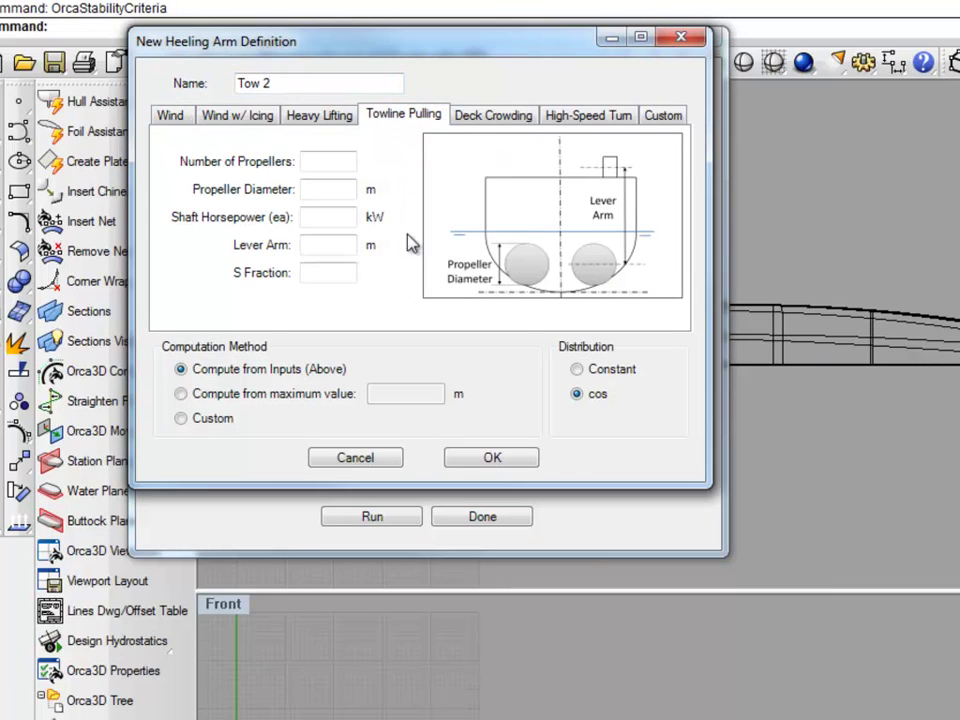
click(394, 400)
click(415, 395)
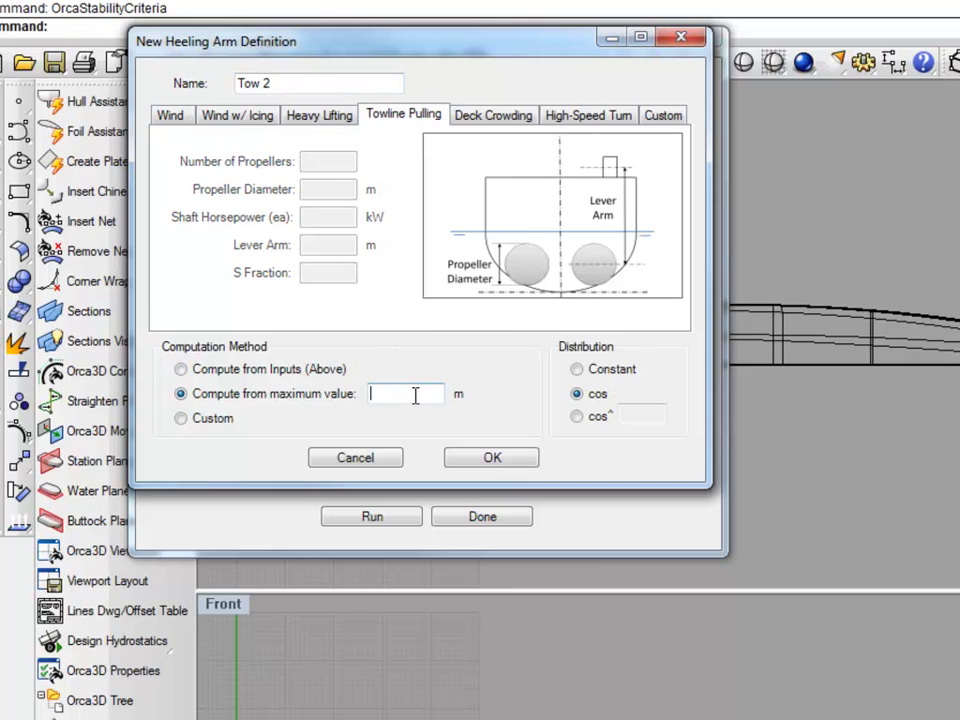
text(2)
click(489, 459)
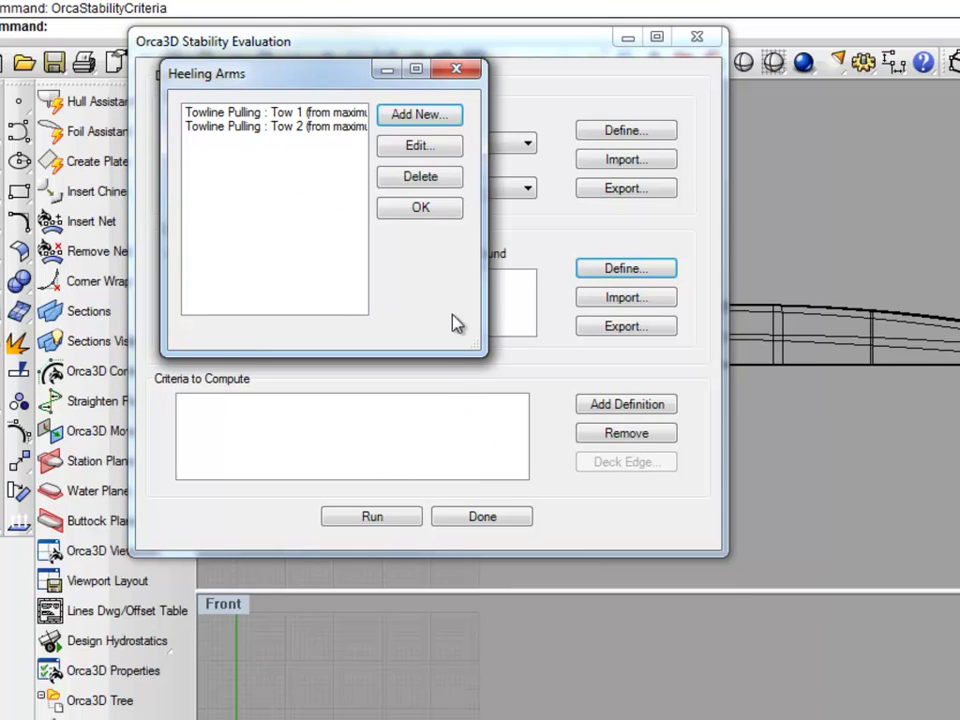
click(436, 212)
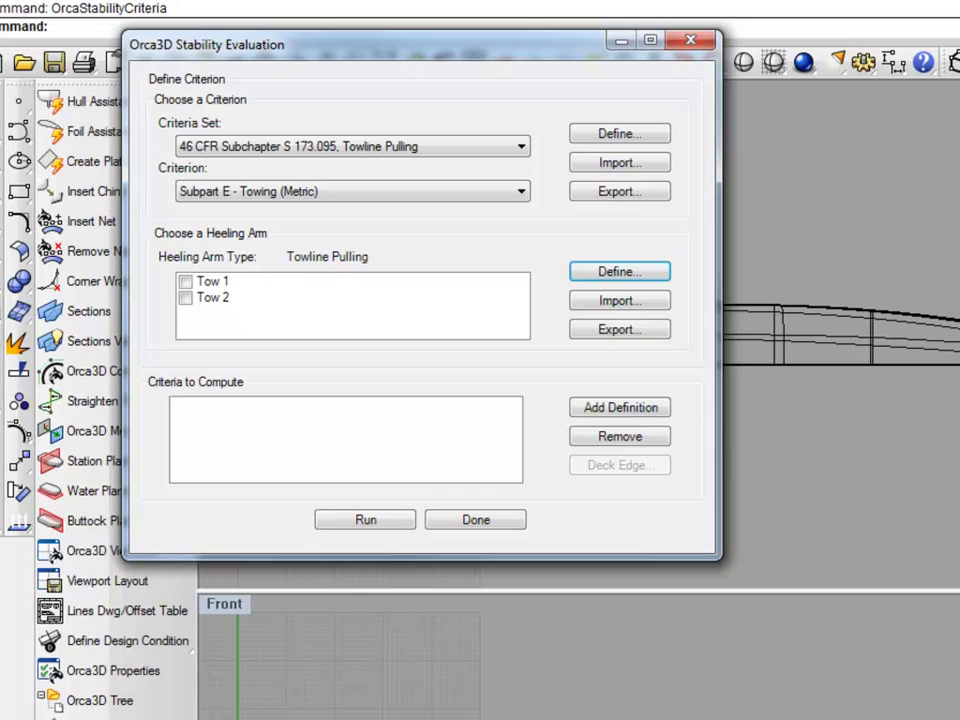
Queue Subpart E - Towing with Tow 1 and with Tow 2, removing a duplicate line.
click(212, 283)
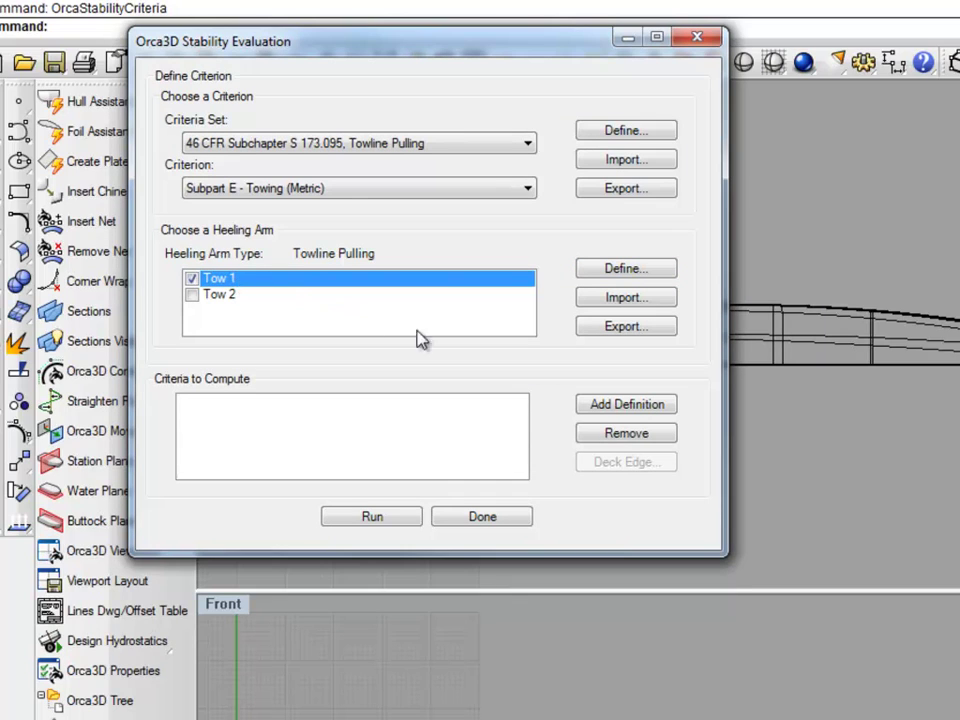
click(662, 406)
click(193, 297)
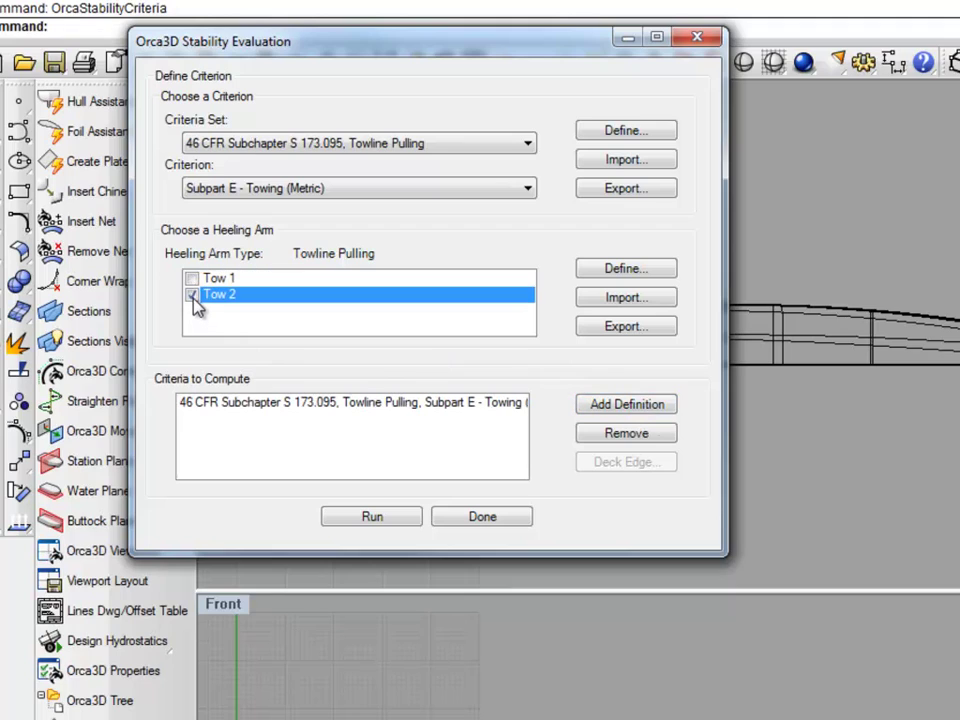
click(610, 405)
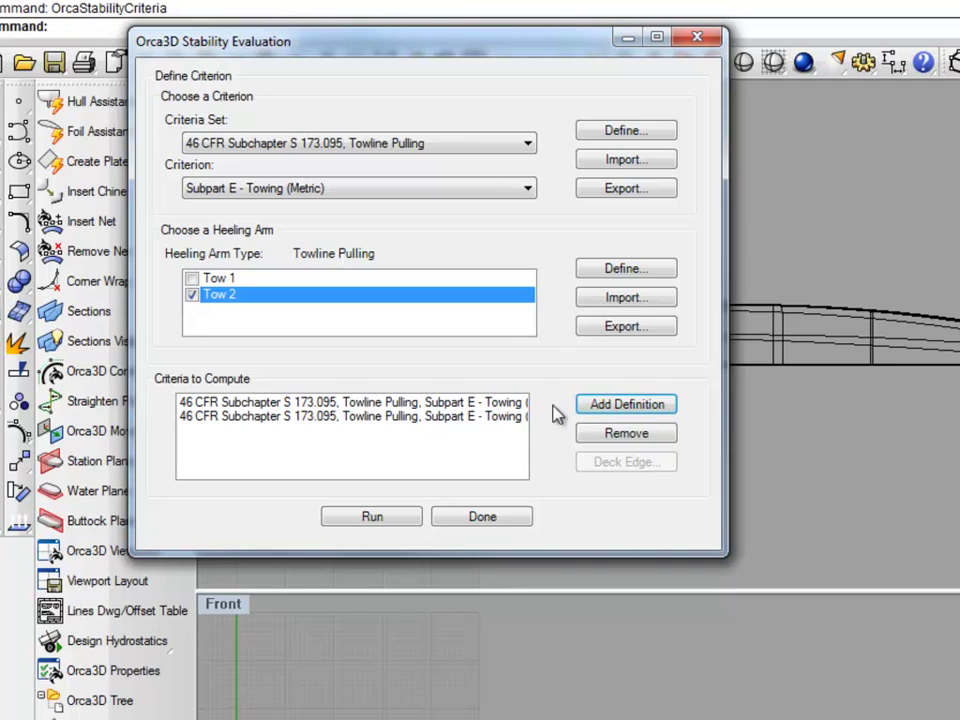
click(506, 417)
click(627, 437)
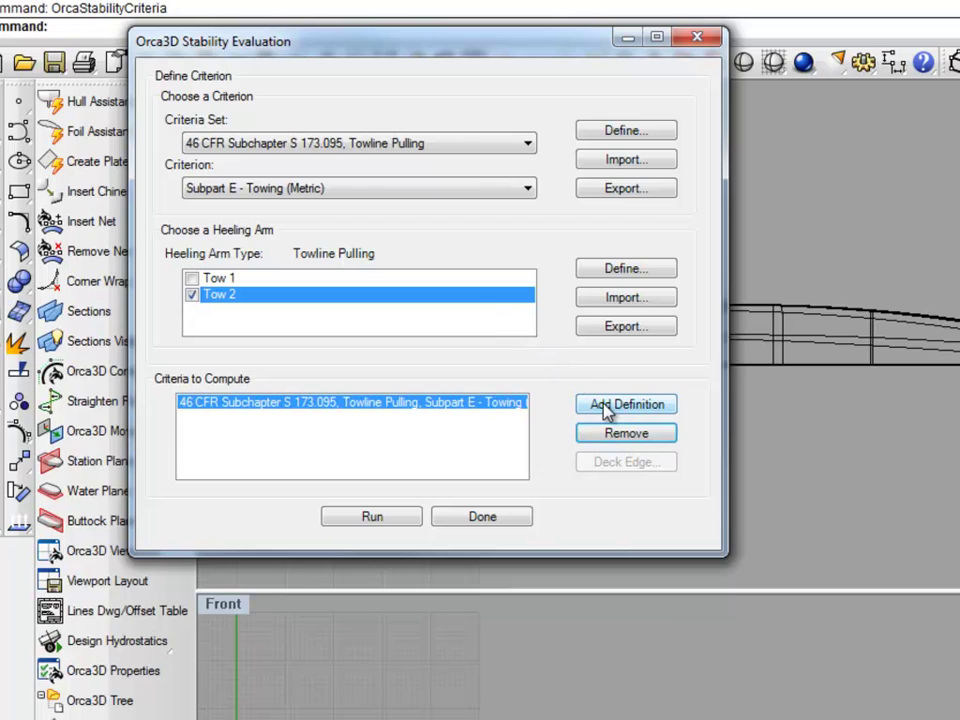
click(612, 410)
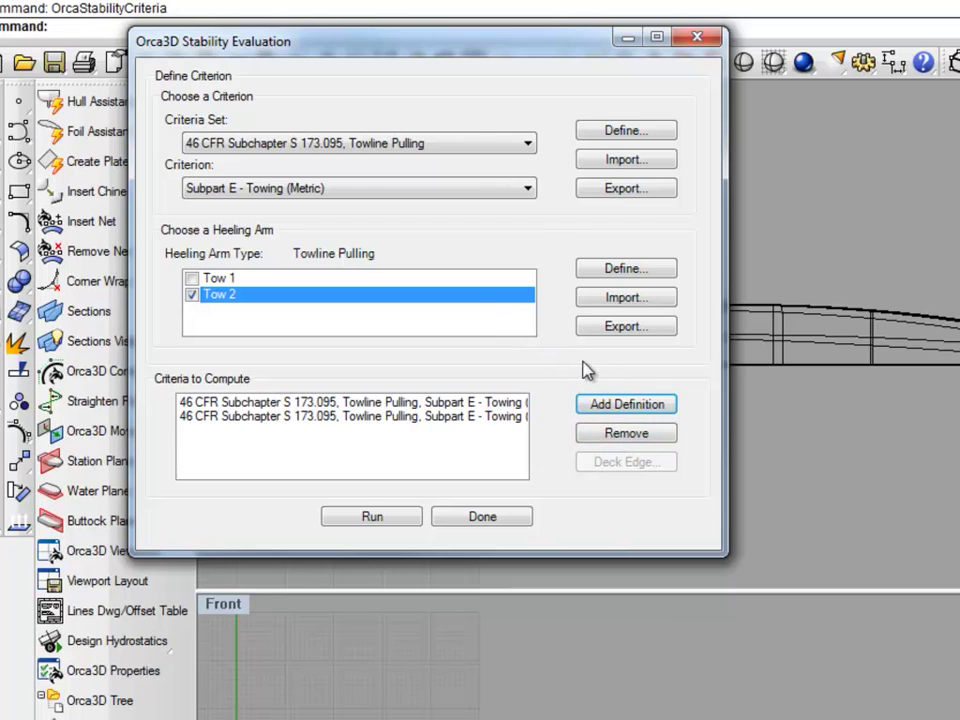
Queue Example Criterion 1 from the Example Set as a third criterion to compute.
click(503, 148)
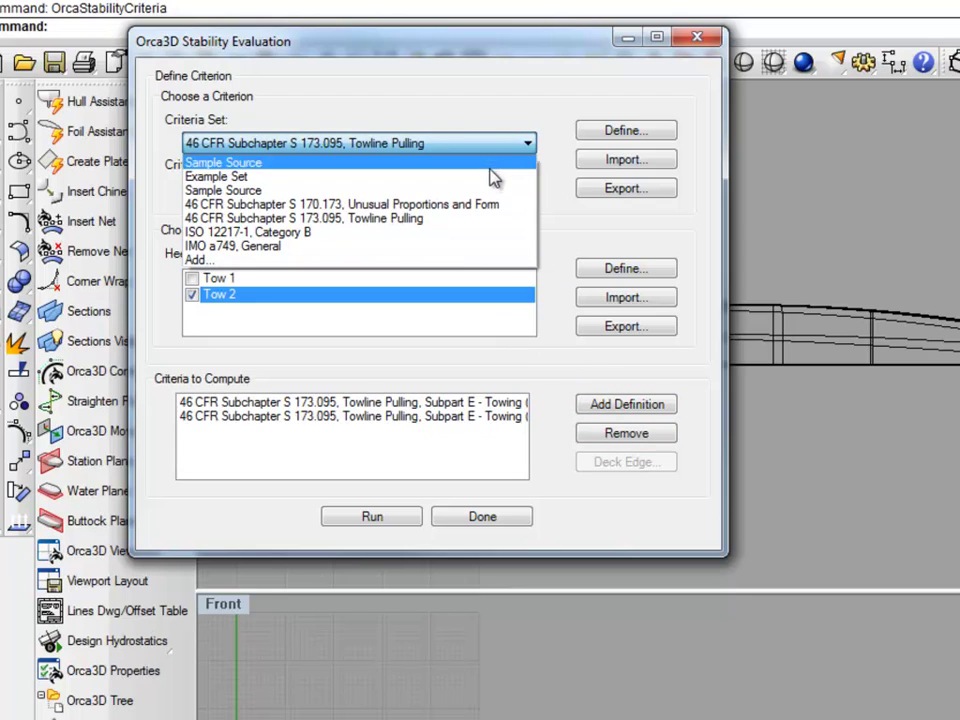
click(493, 178)
click(490, 190)
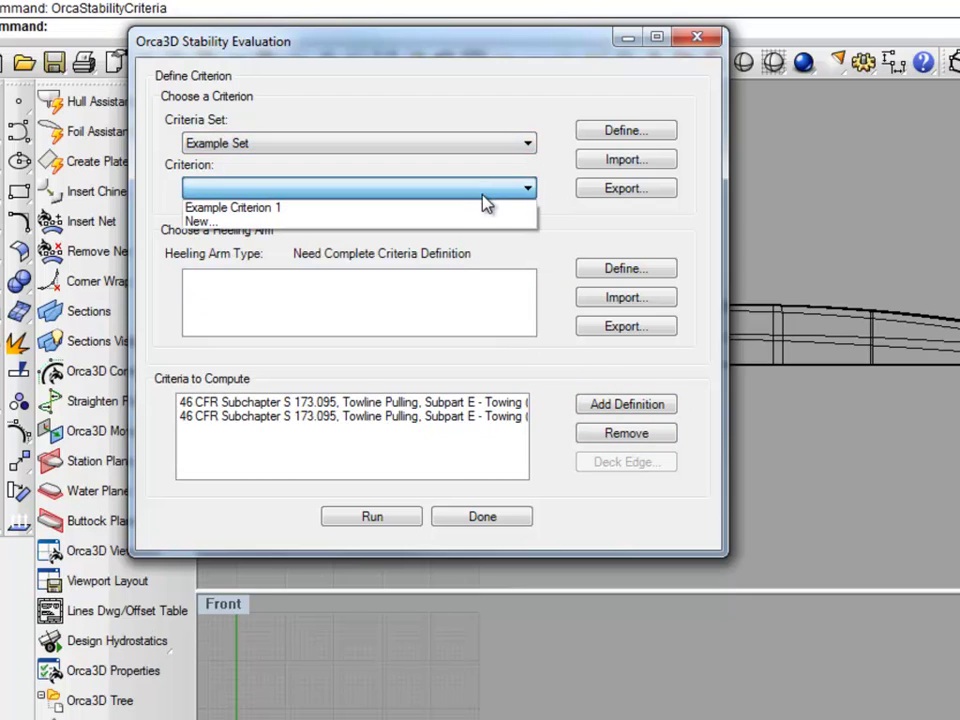
click(483, 212)
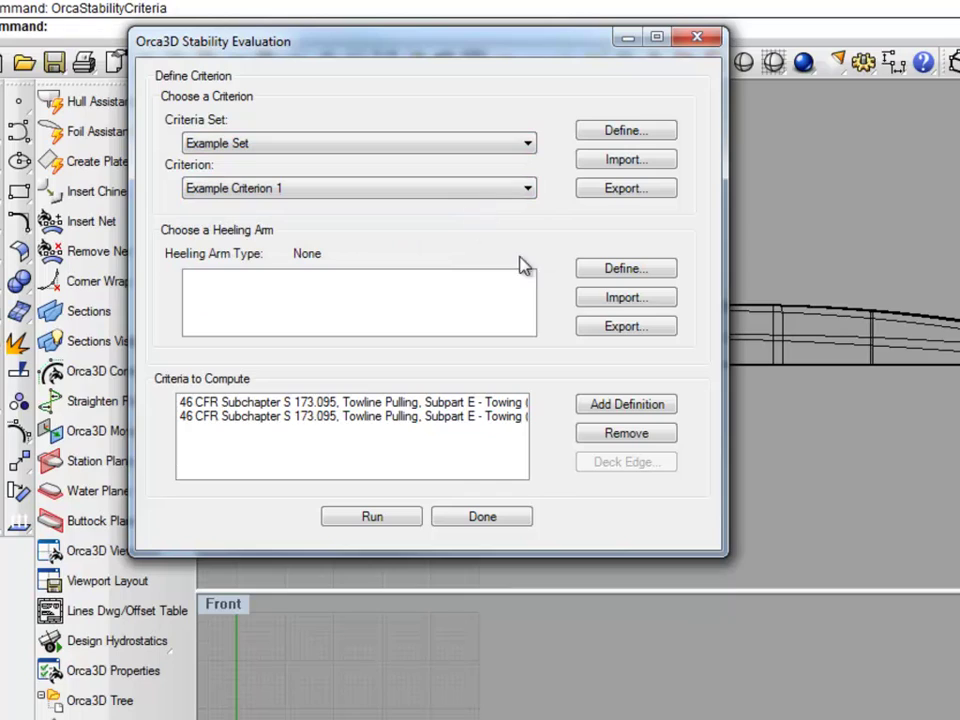
click(641, 404)
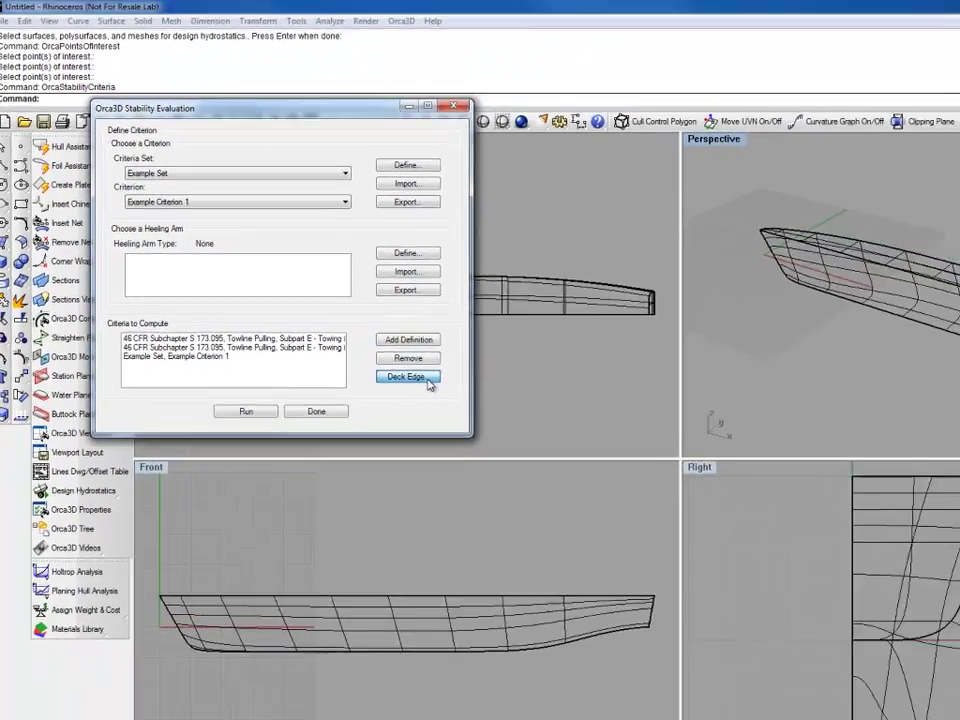
Pick the hull's top edge 'surface edge - Deck' in Perspective as the deck edge.
click(617, 460)
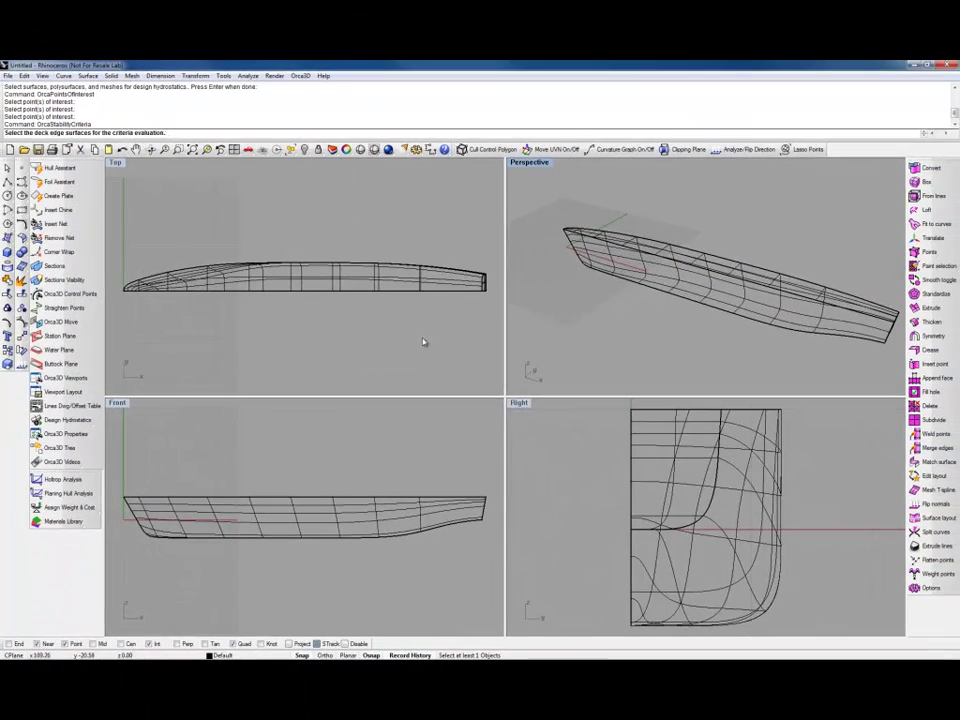
click(740, 278)
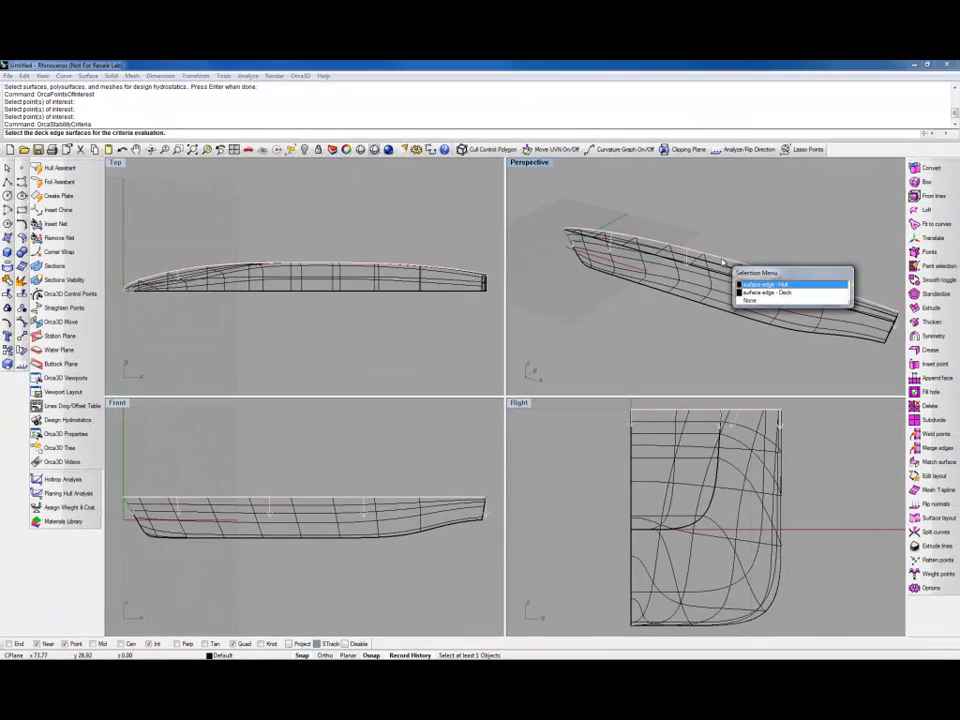
click(763, 292)
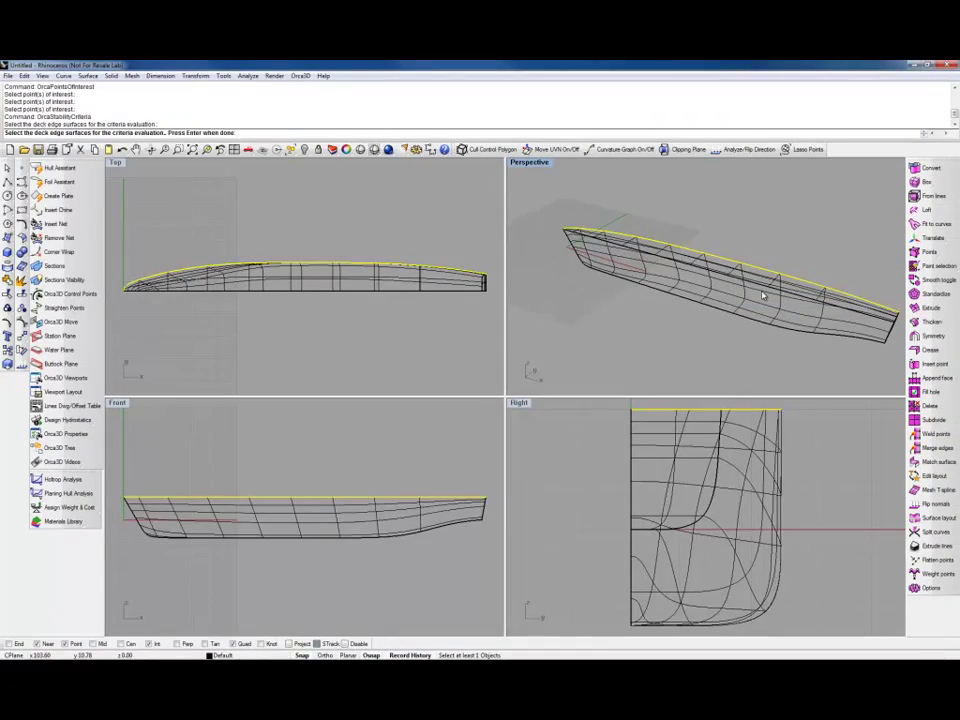
key(Return)
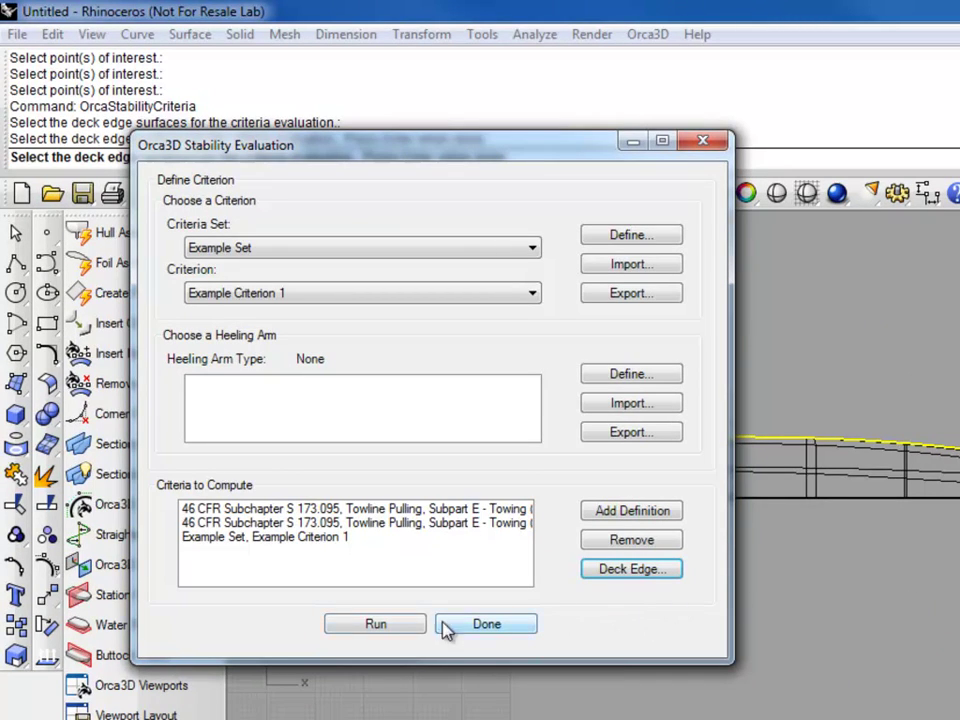
Run the Orca3D stability evaluation to generate the Hydrostatics & Stability Results report.
click(372, 628)
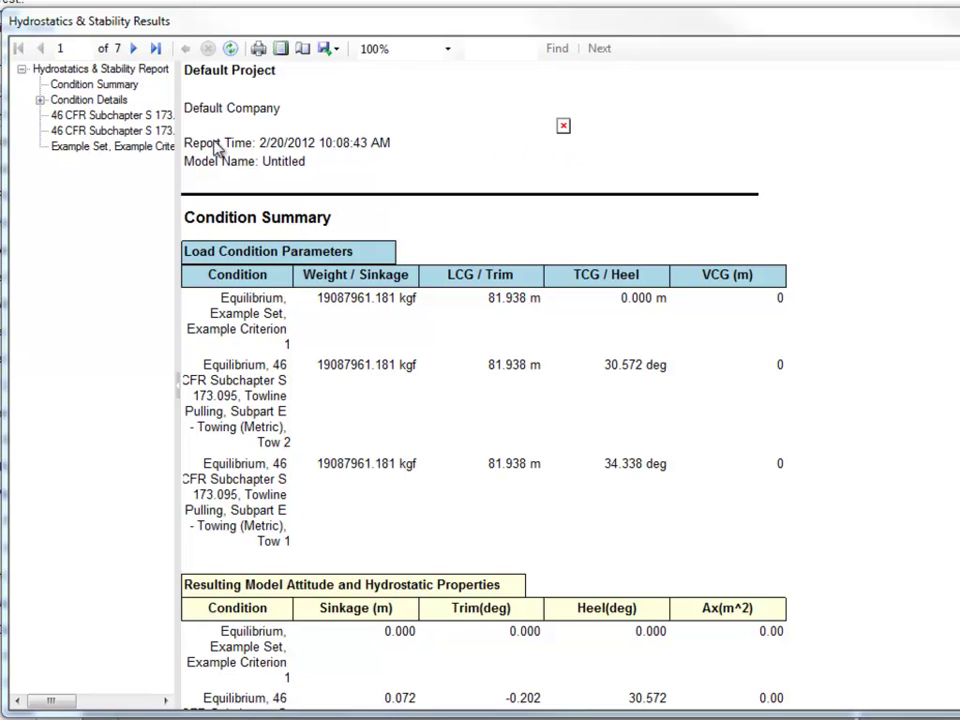
Jump to the report's 46 CFR Subchapter S criteria page showing Tow 1, Tow 2 and Example Criterion 1 passing.
click(40, 100)
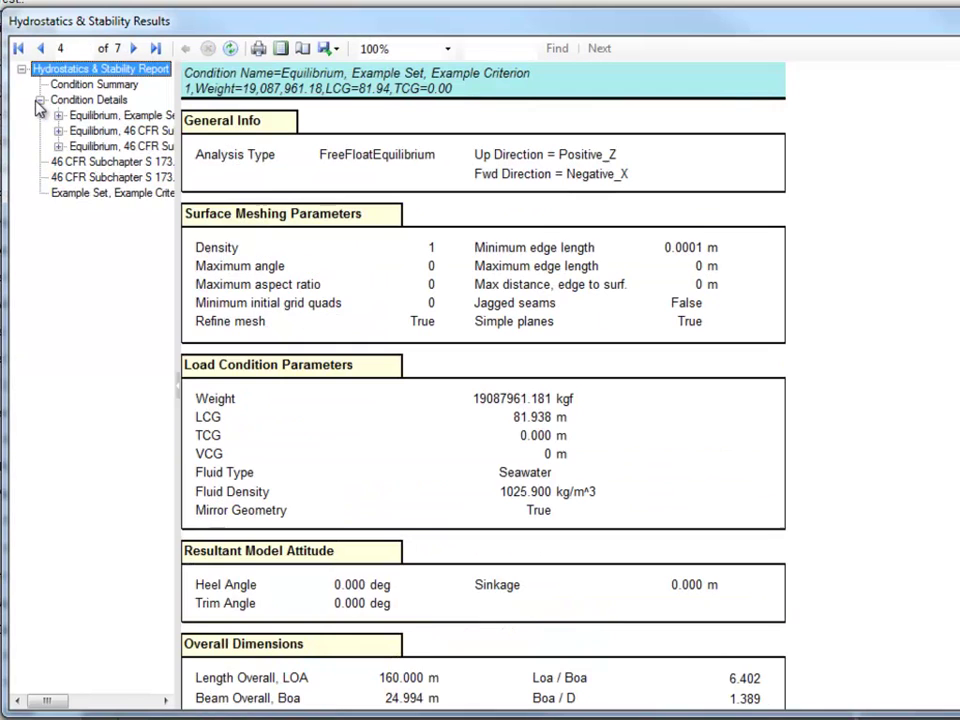
click(72, 163)
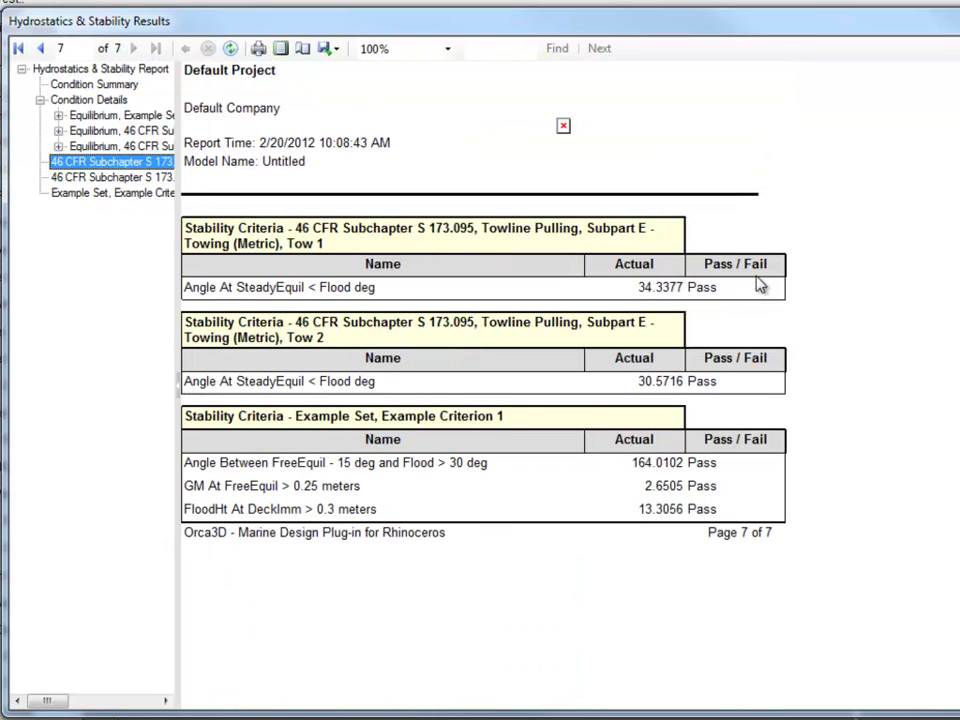